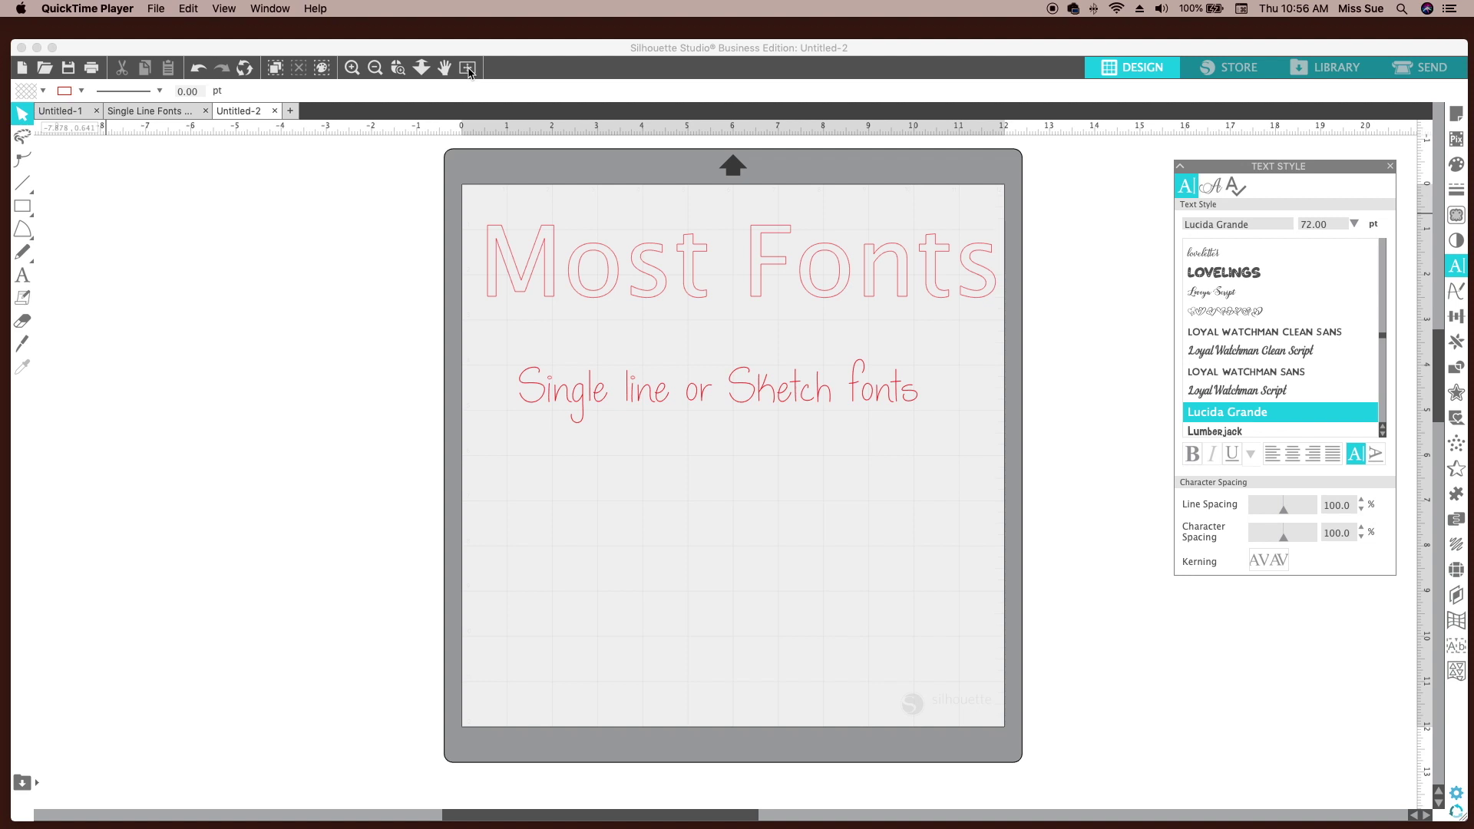
Zoom in on the S of 'Single' on the mat, then fit the whole mat back into view
click(398, 71)
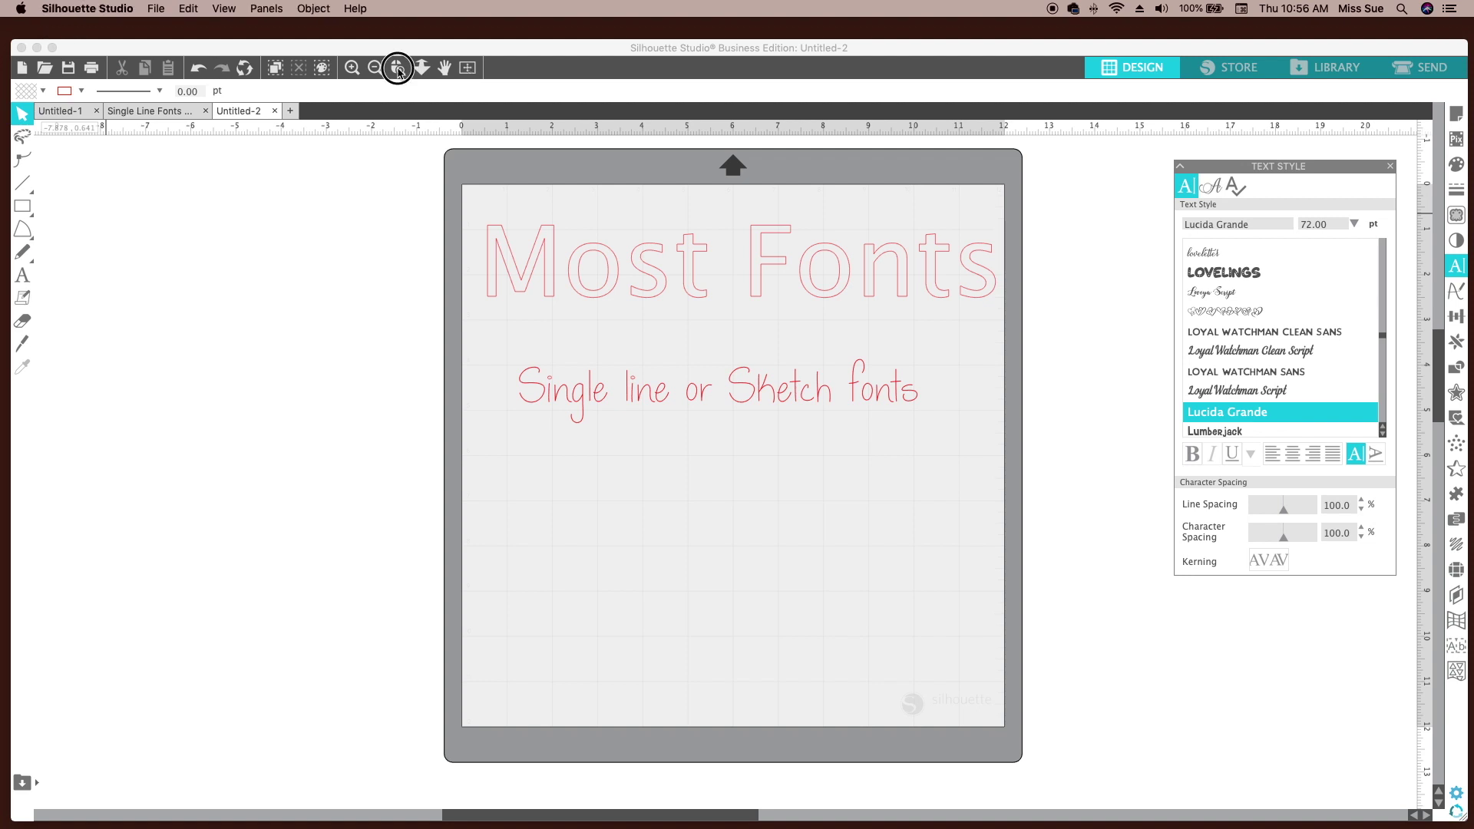
click(546, 393)
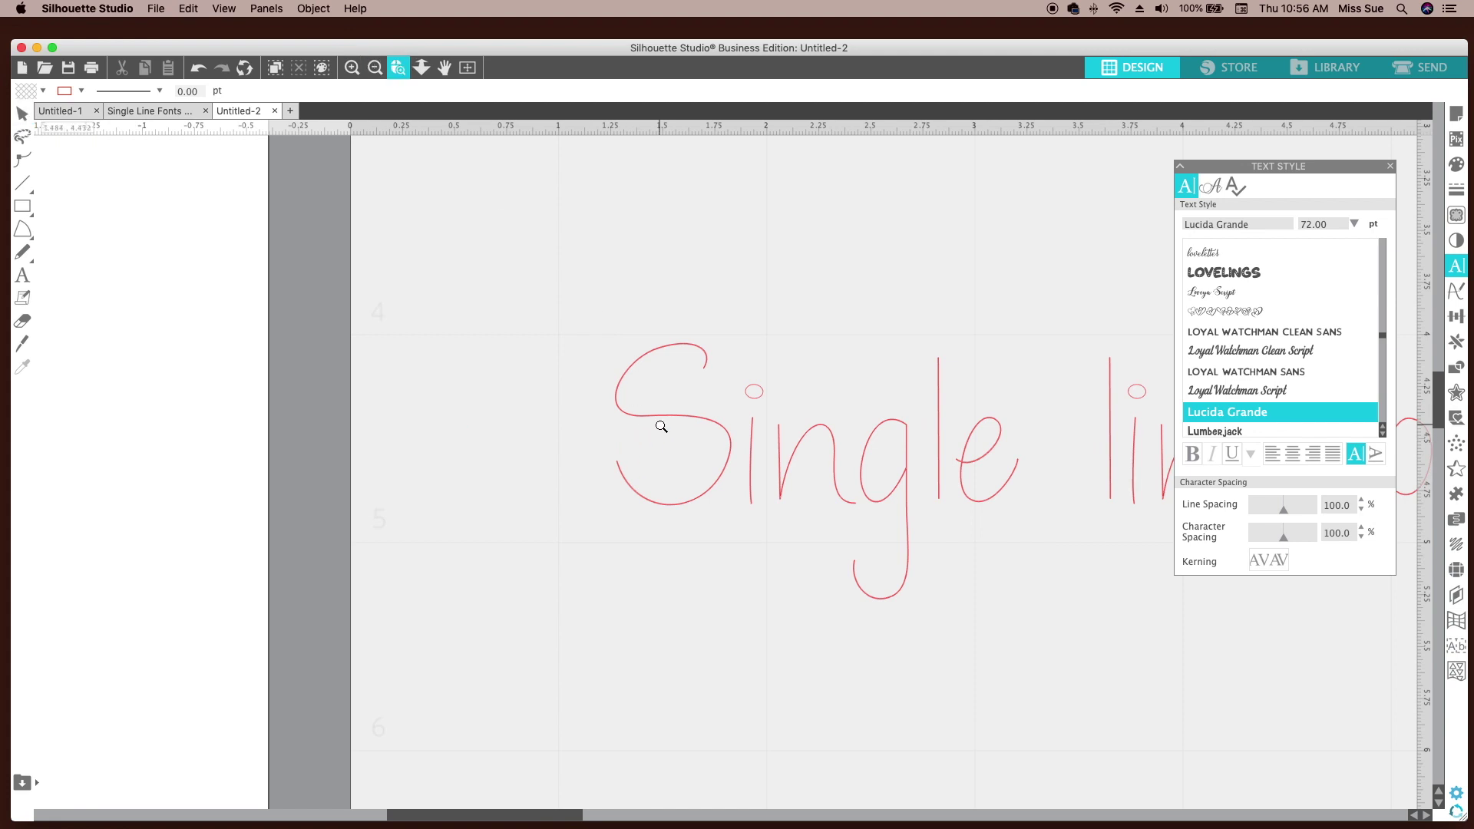
click(668, 421)
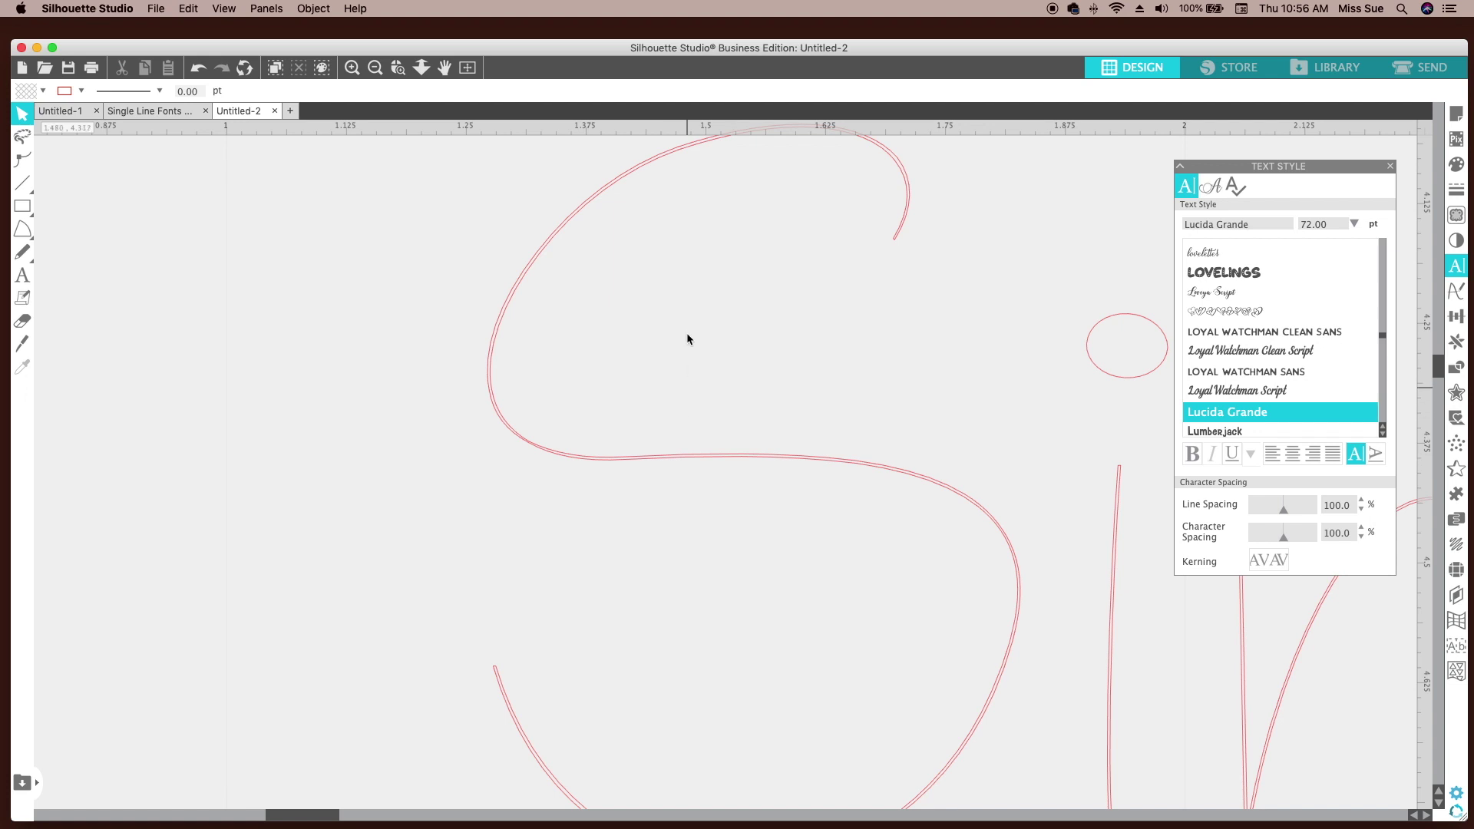
click(467, 67)
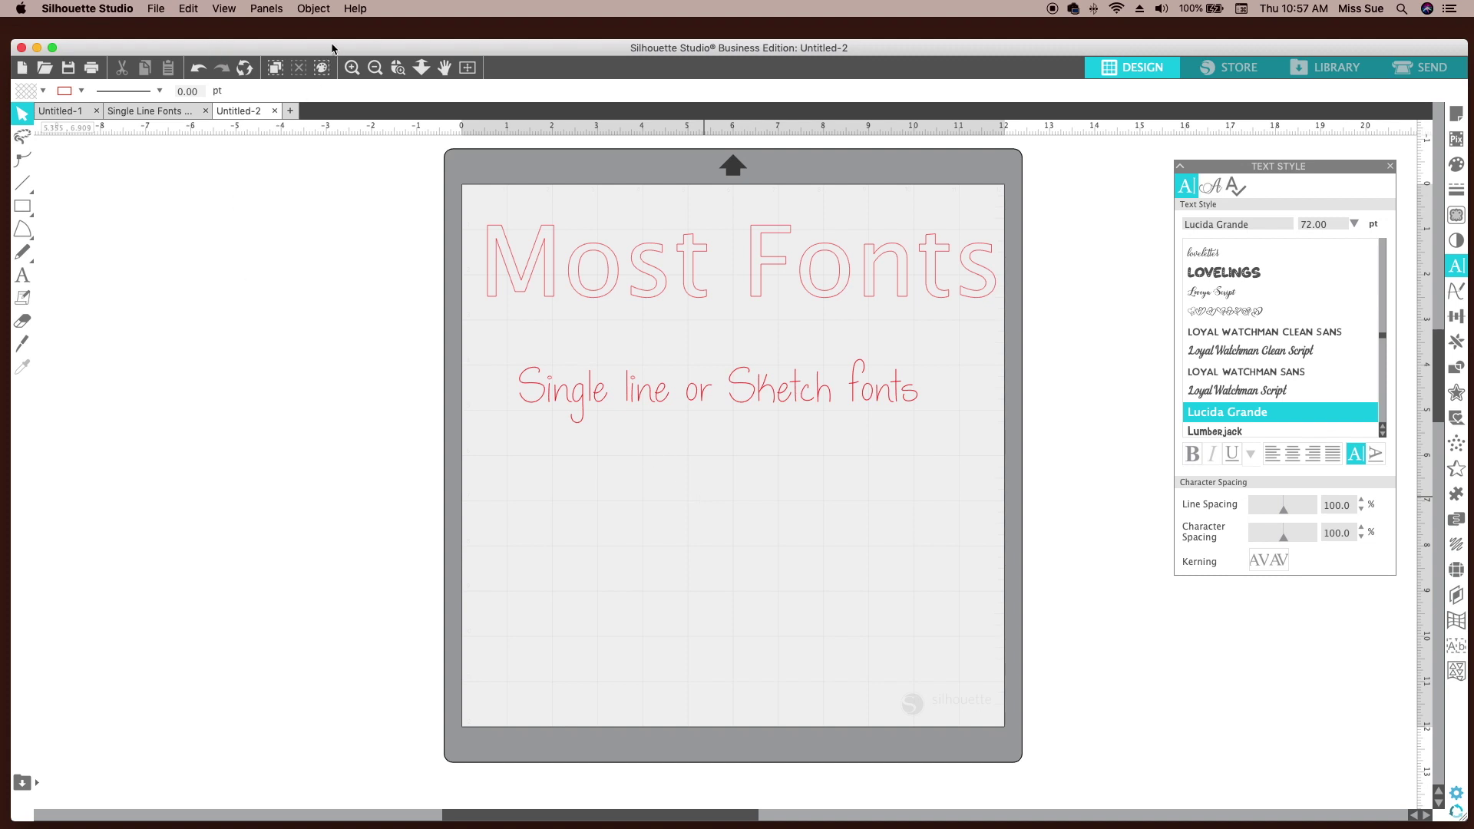
Preview the word 'Sketch' in every installed font on wordmark.it
drag(330, 47, 326, 112)
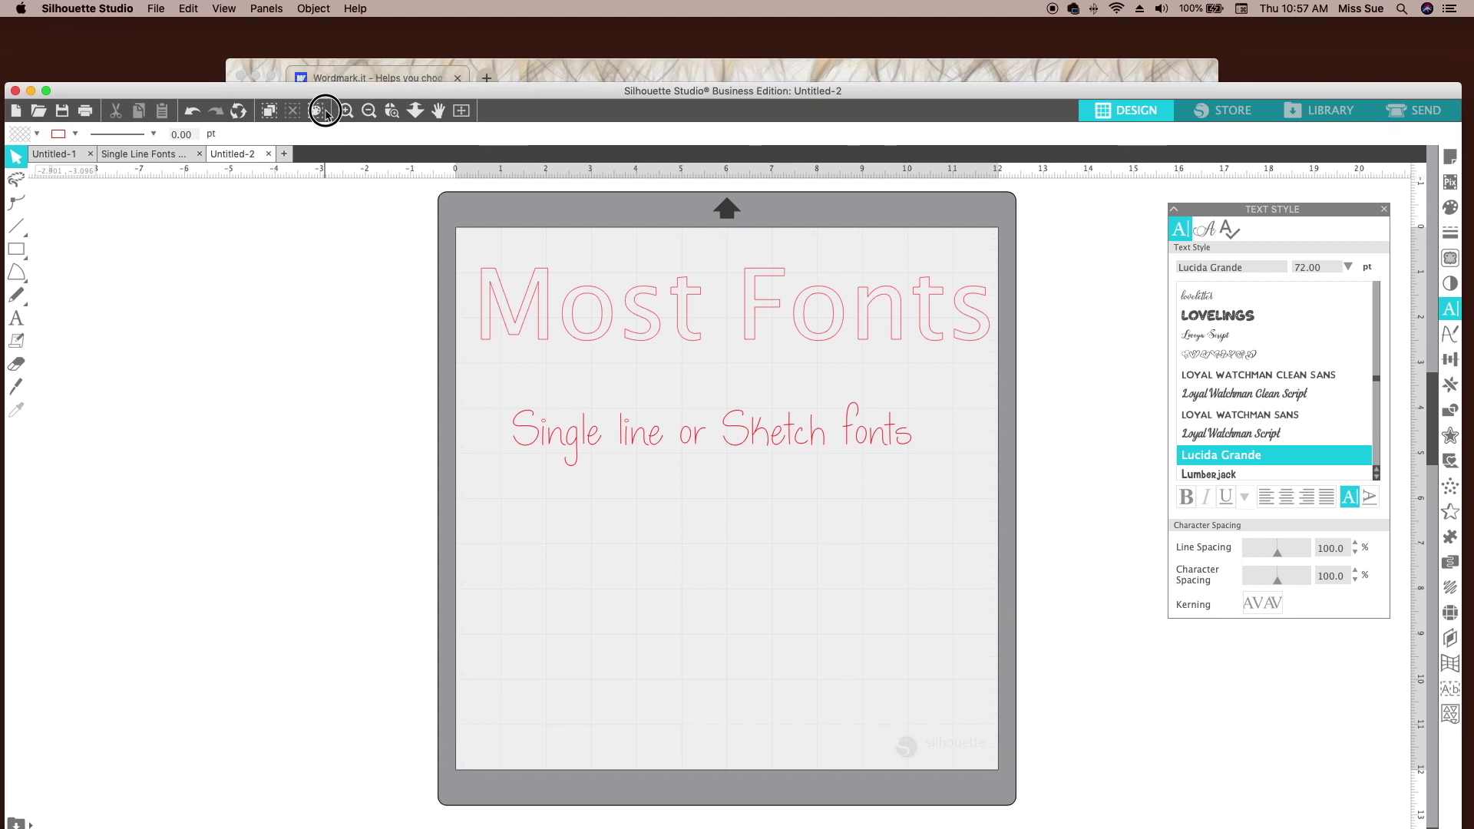
click(519, 69)
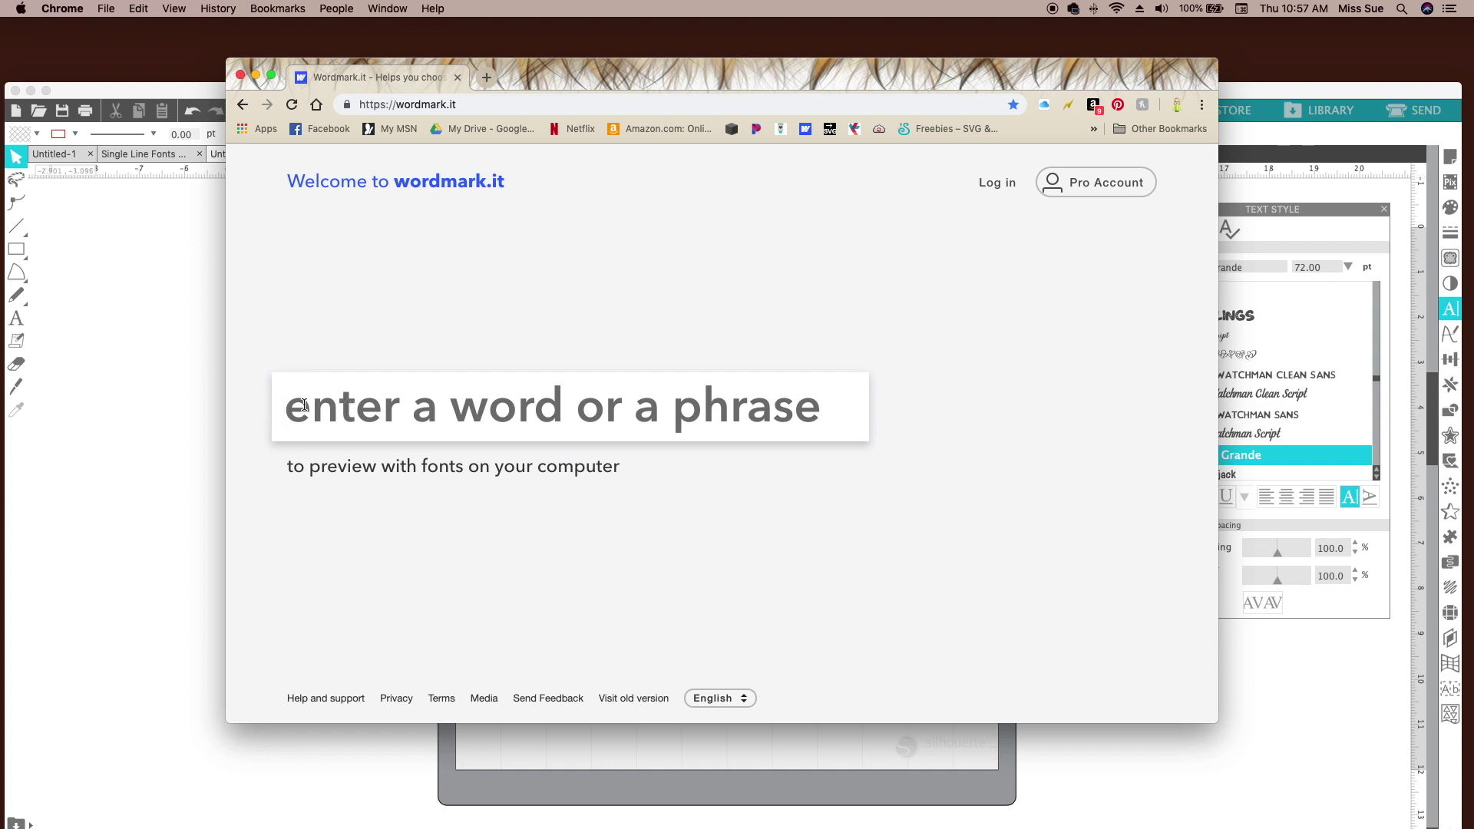
text(Sketch)
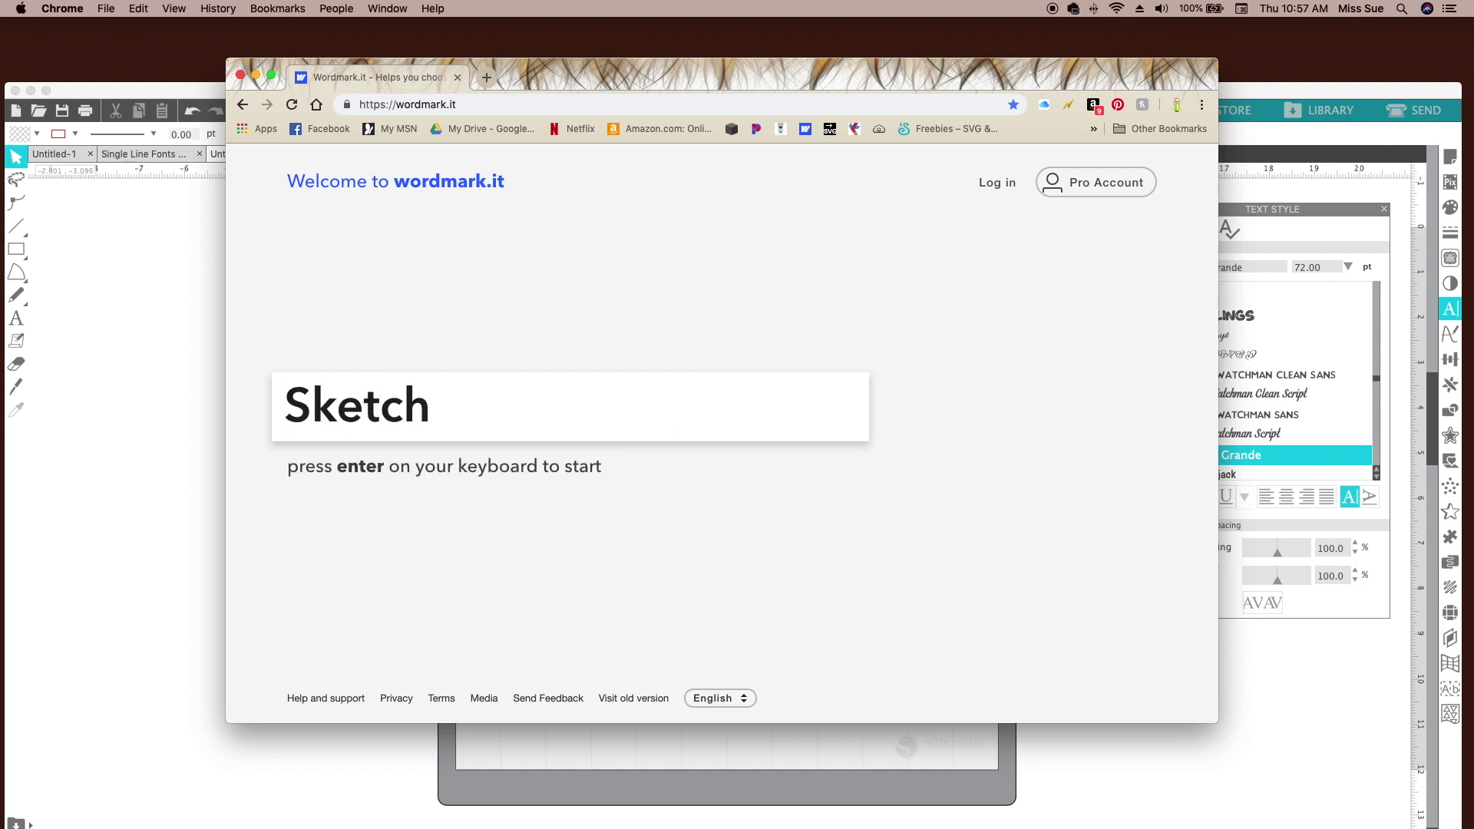
key(Return)
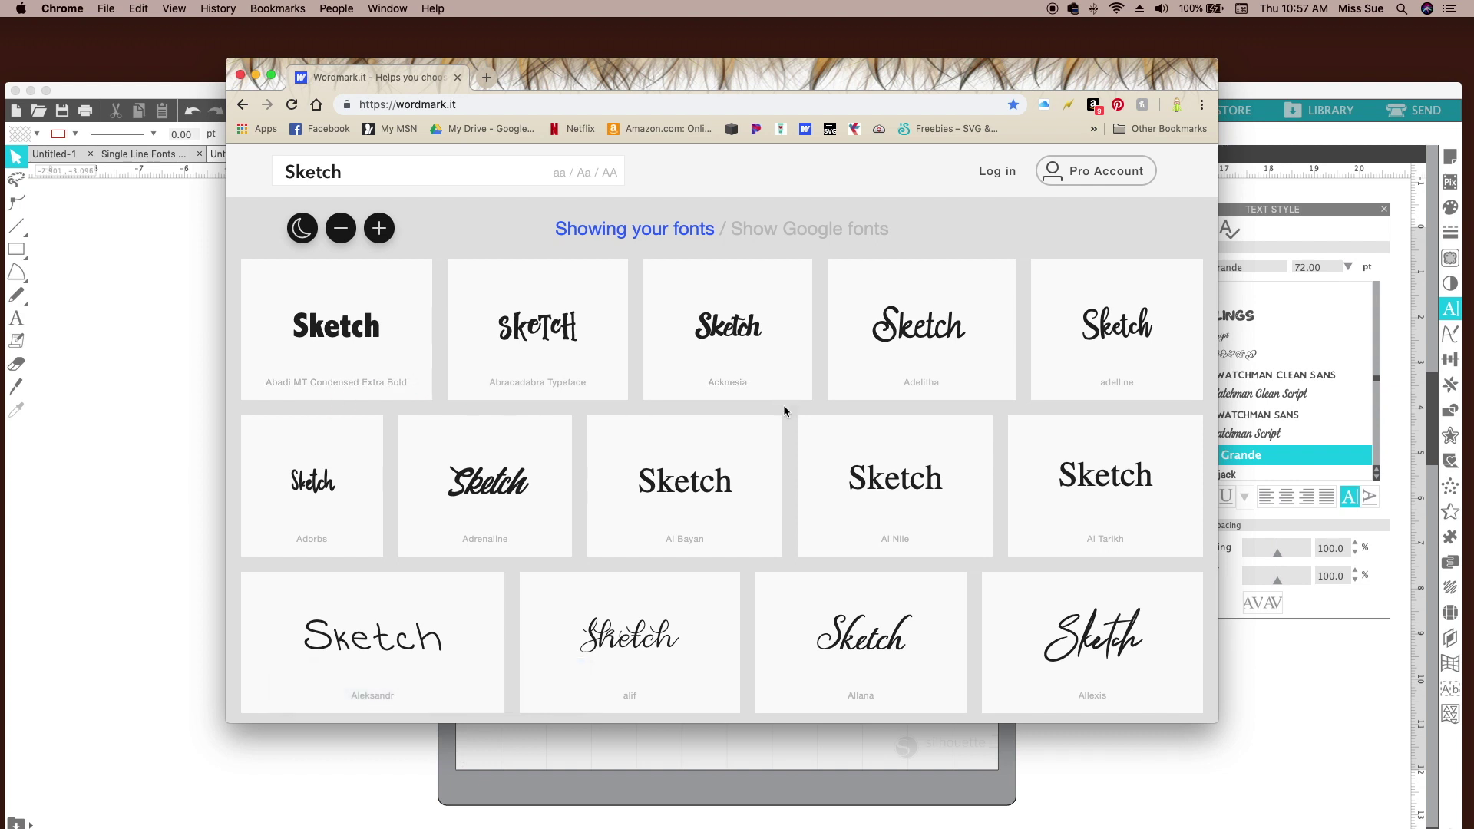
Scroll through the 'Sketch' font previews, then return to Silhouette Studio
scroll(785, 411, down, 5)
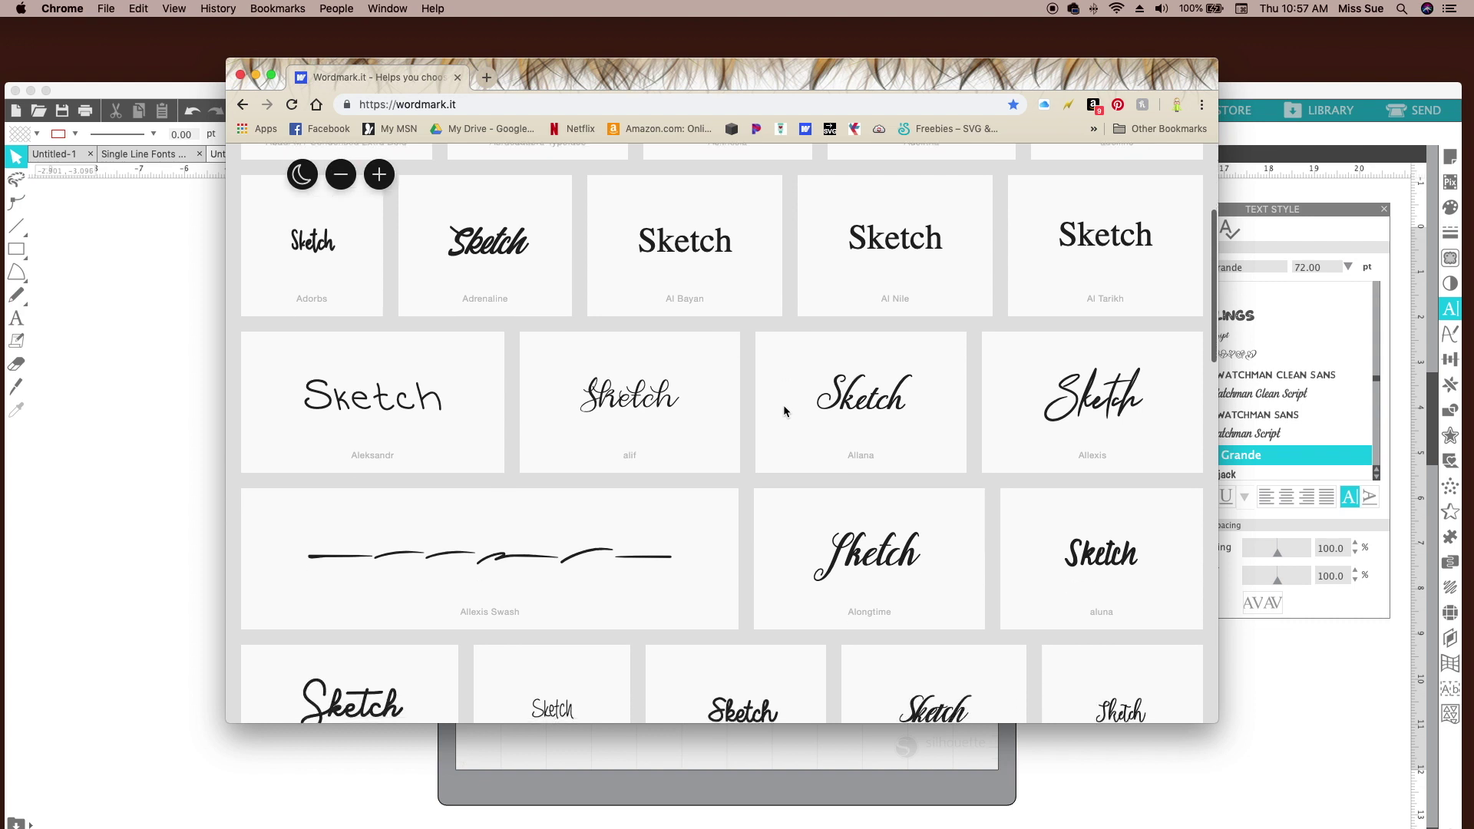
scroll(787, 414, down, 2)
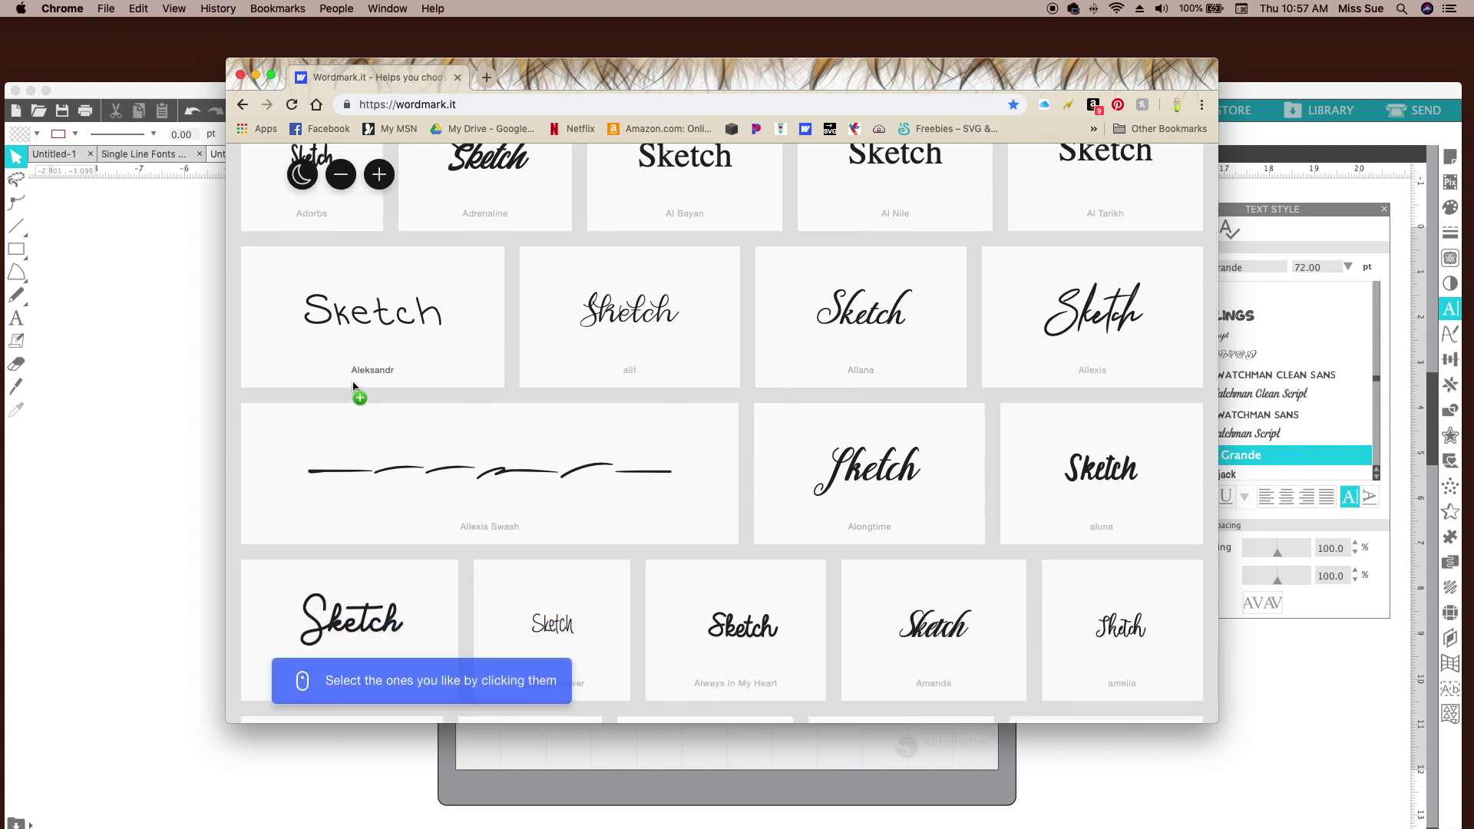
scroll(731, 426, down, 2)
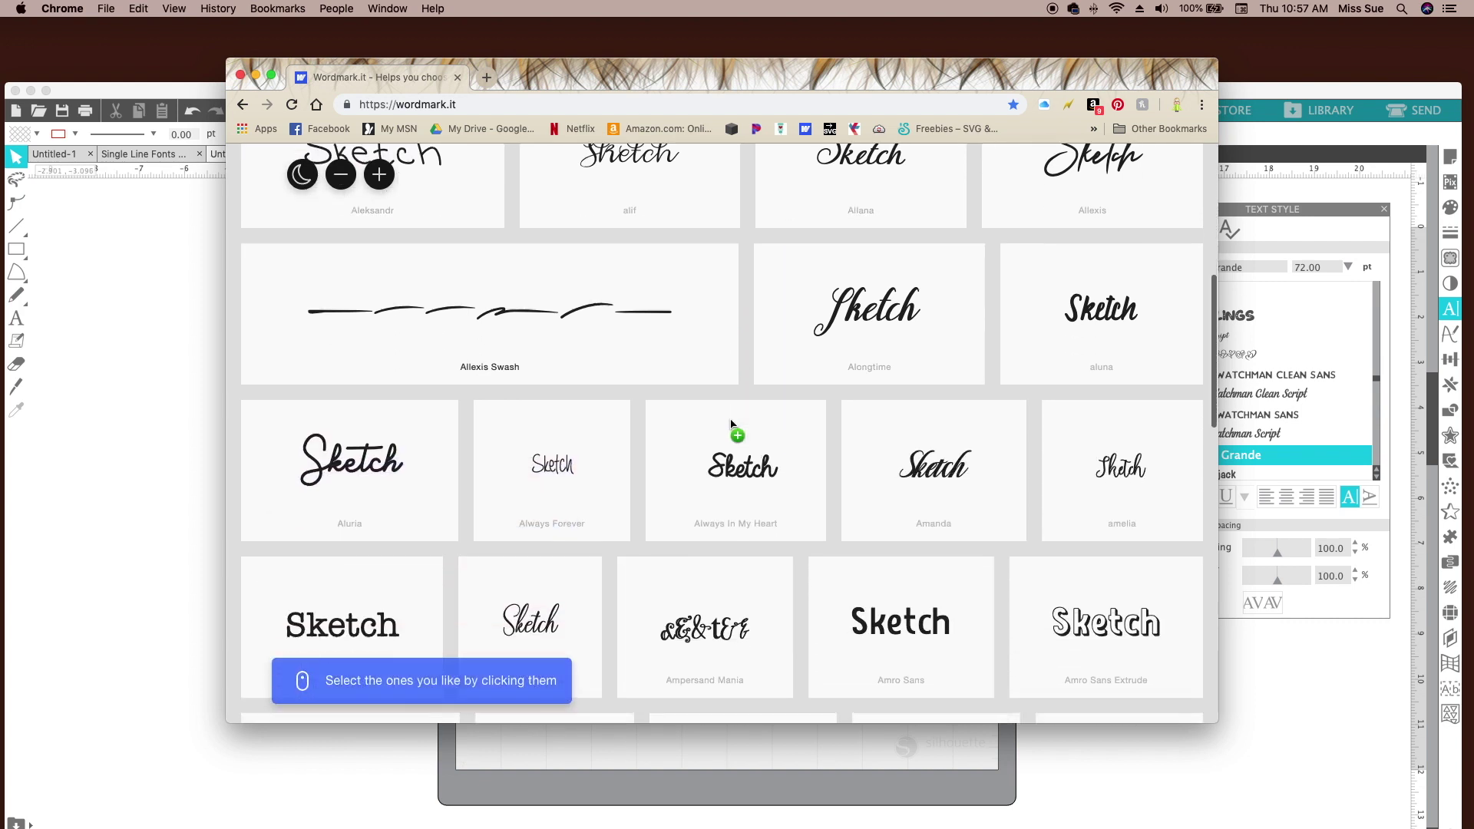
scroll(731, 425, down, 5)
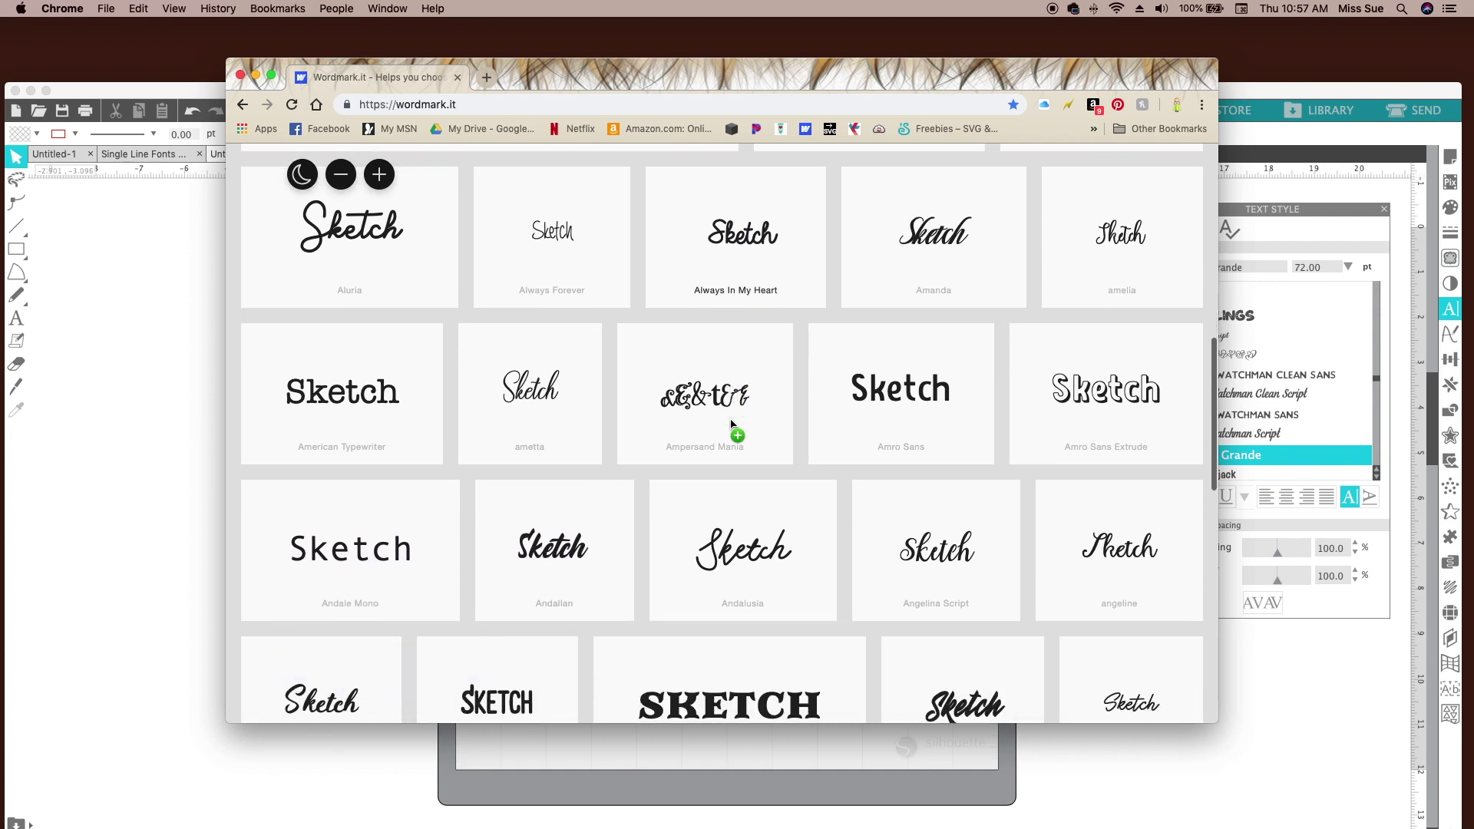
scroll(731, 424, down, 6)
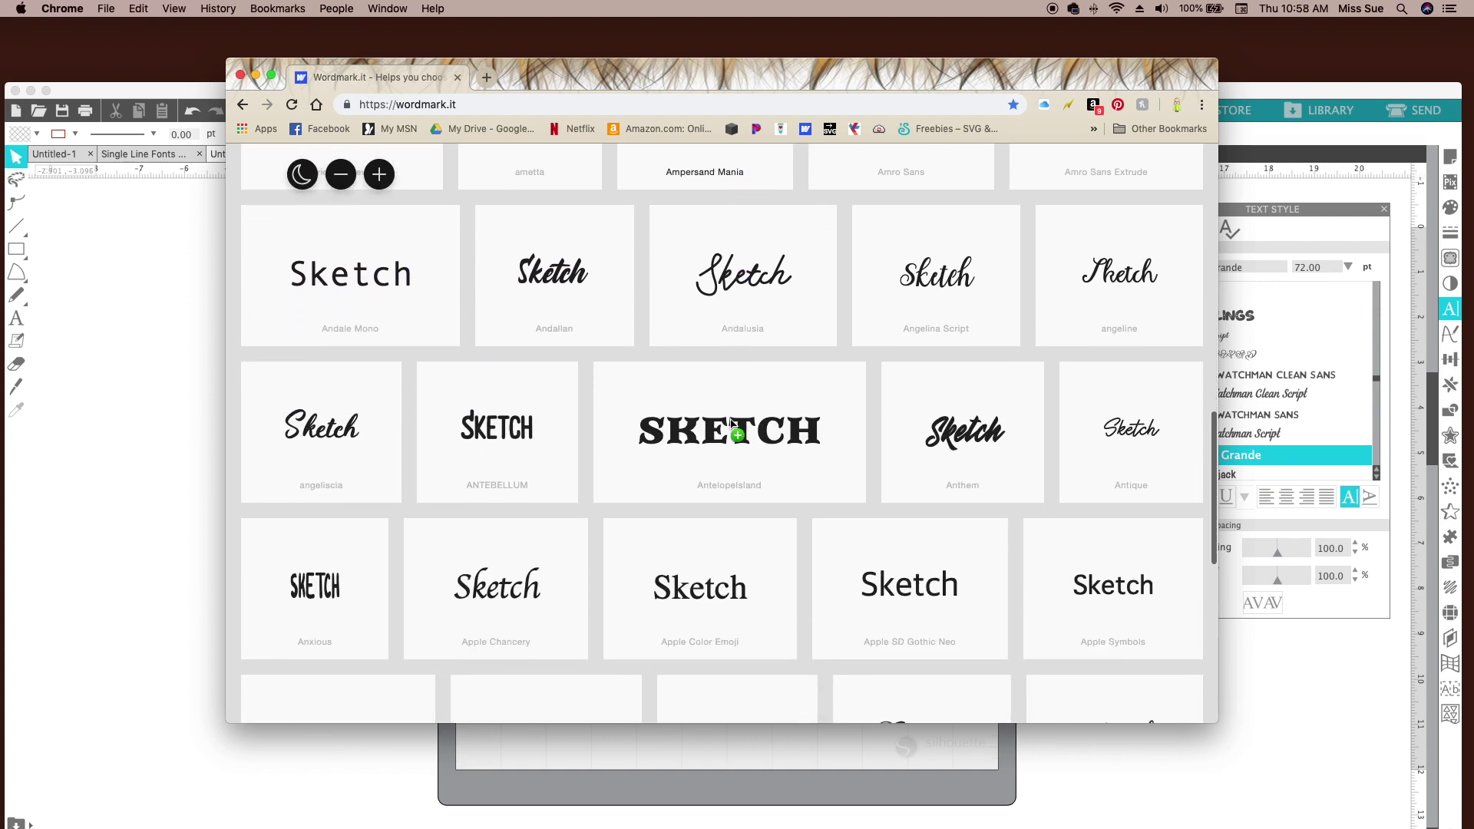
scroll(731, 425, down, 8)
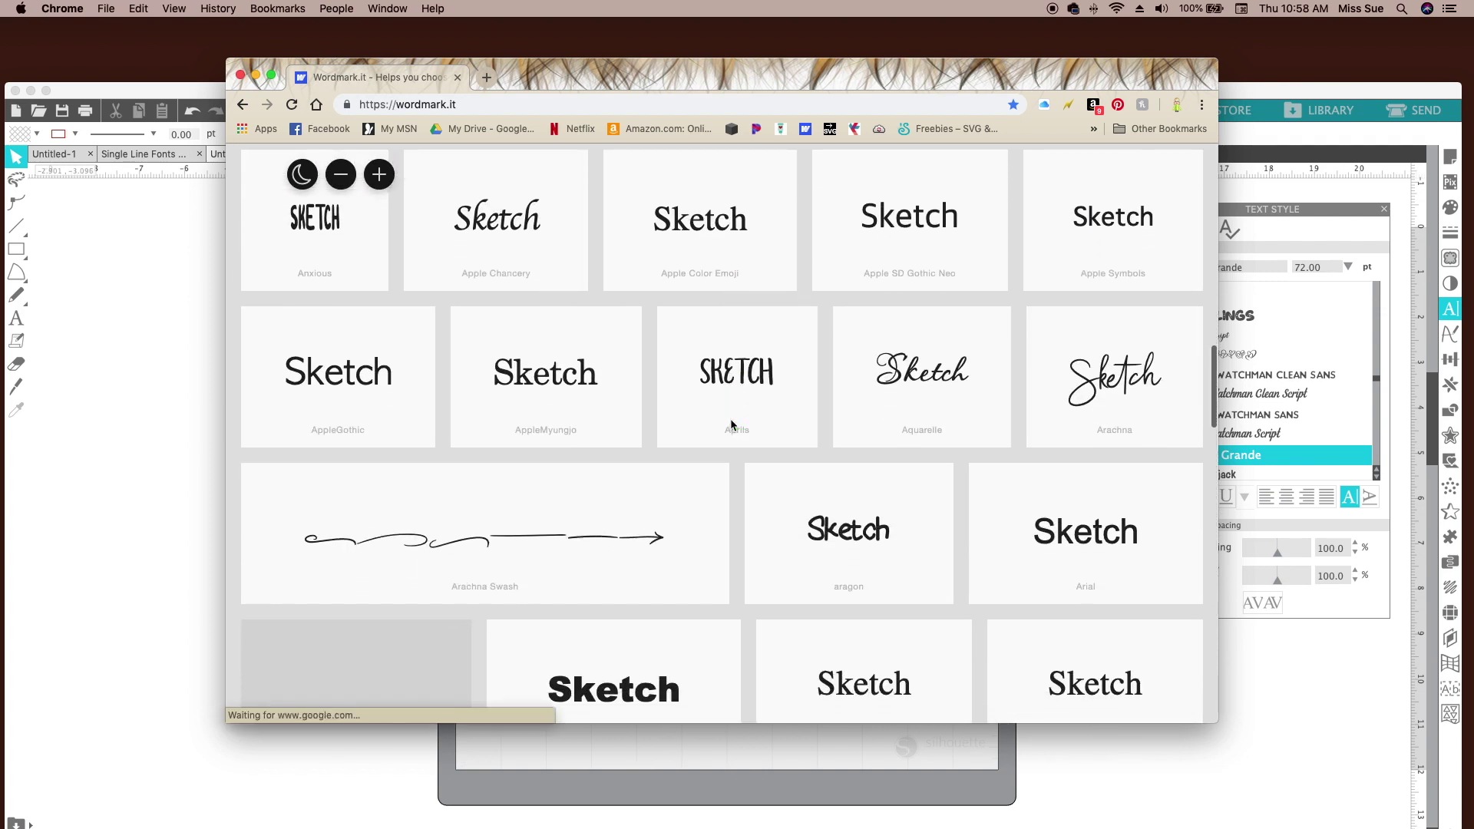
scroll(731, 425, down, 10)
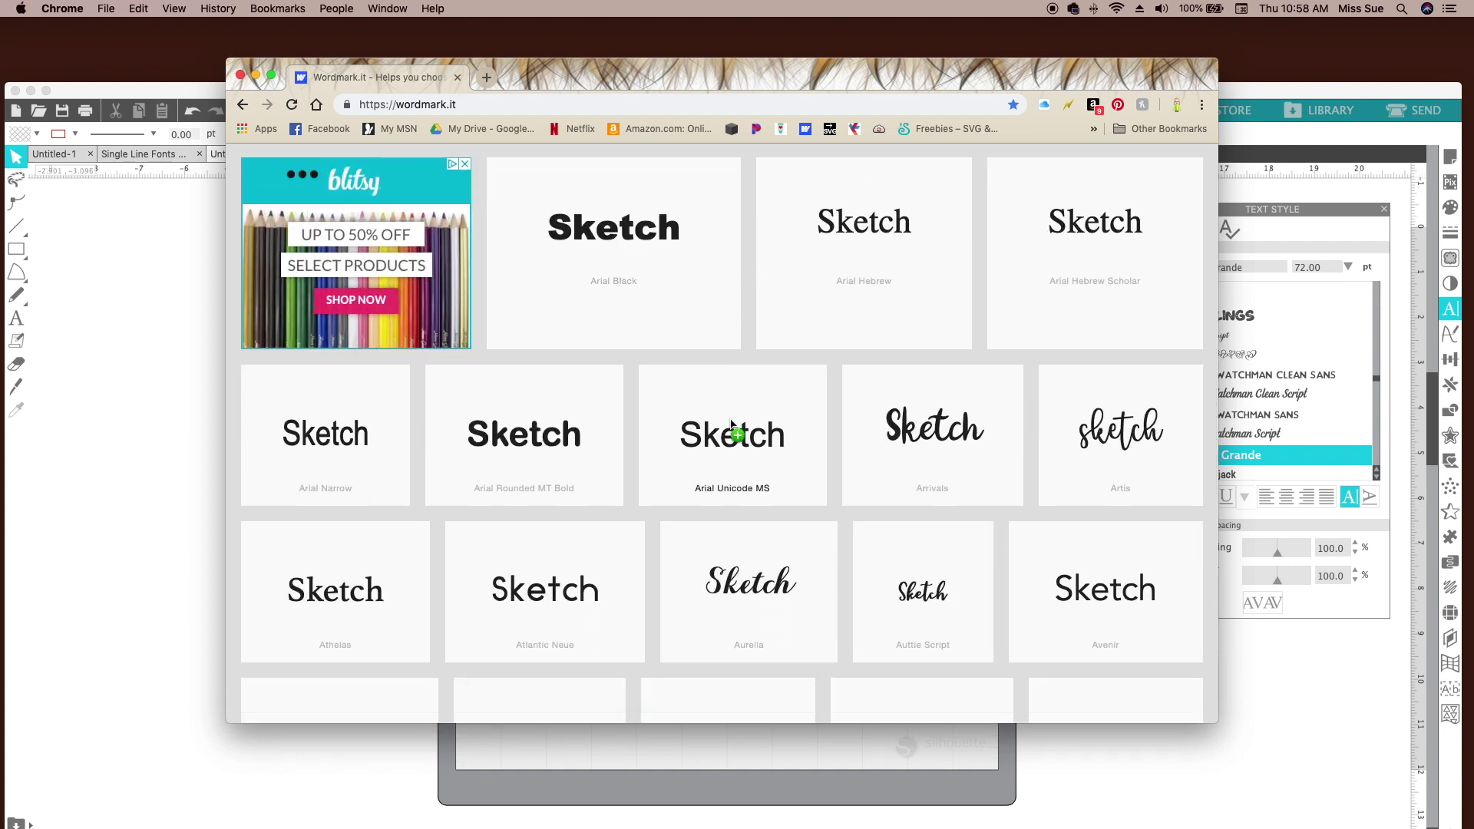
click(91, 278)
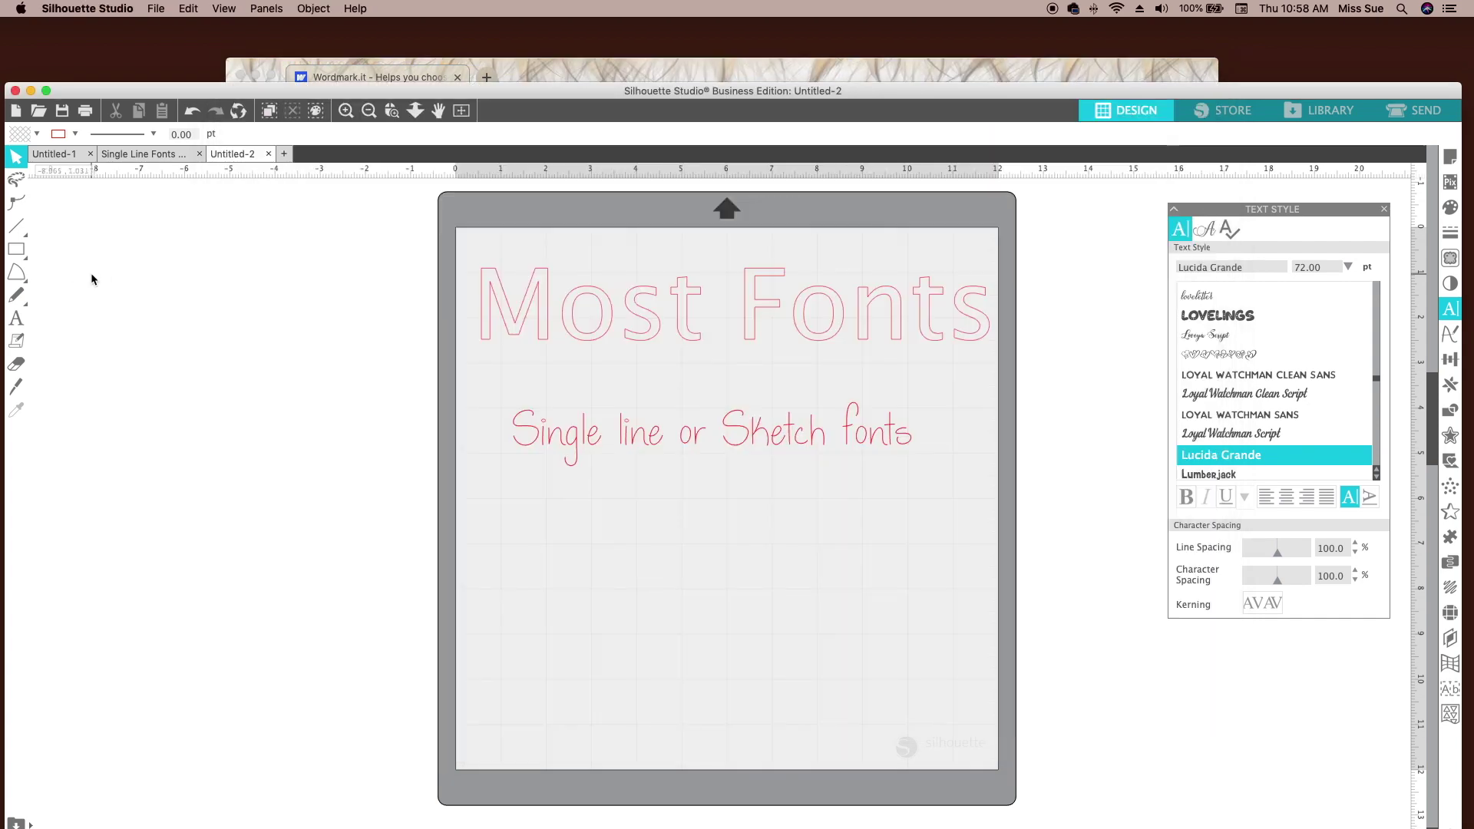
Switch to the Single Line Fonts Movie document and scroll down its sample list
click(136, 156)
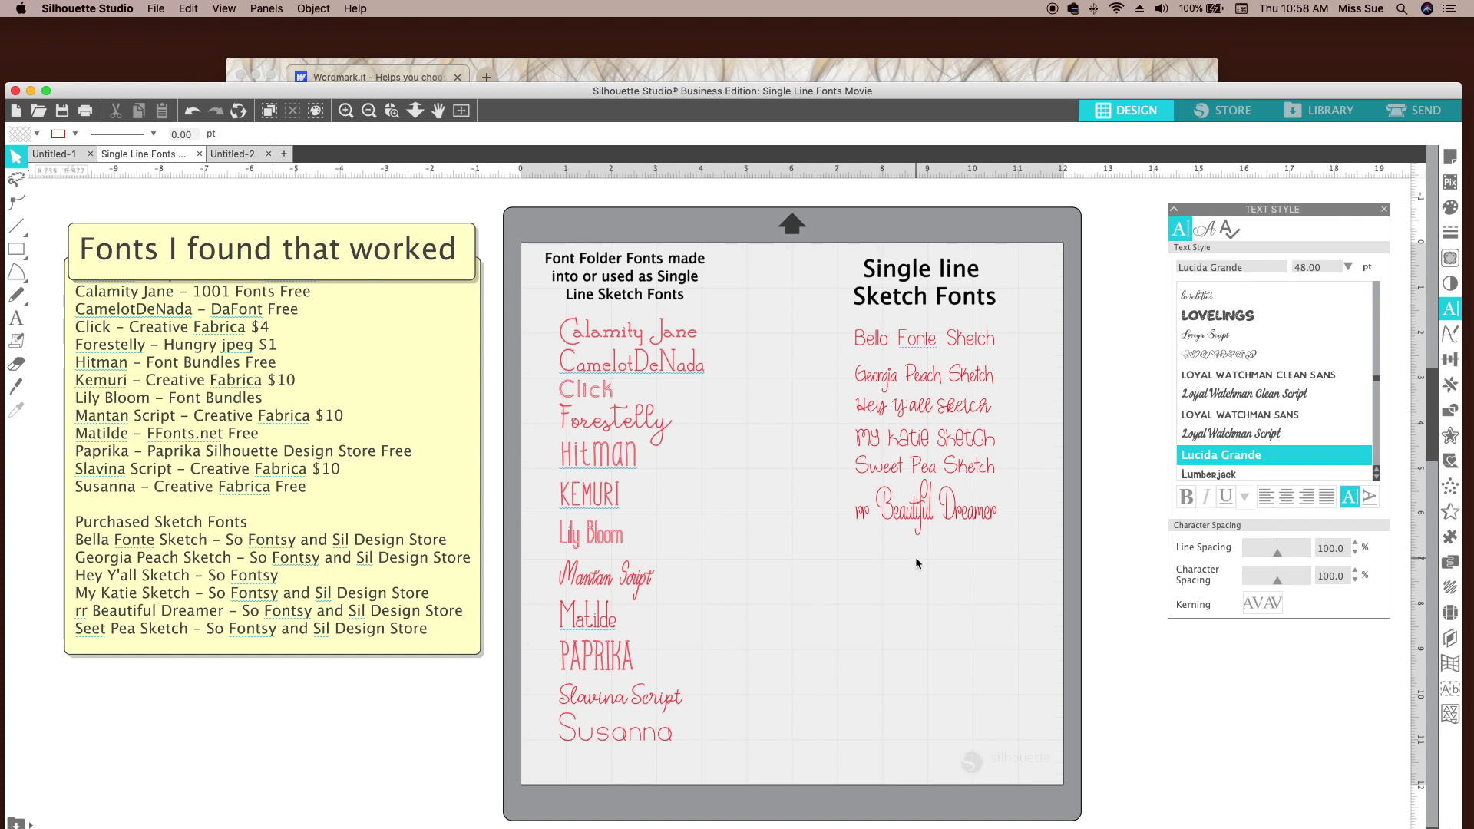
scroll(808, 375, down, 1)
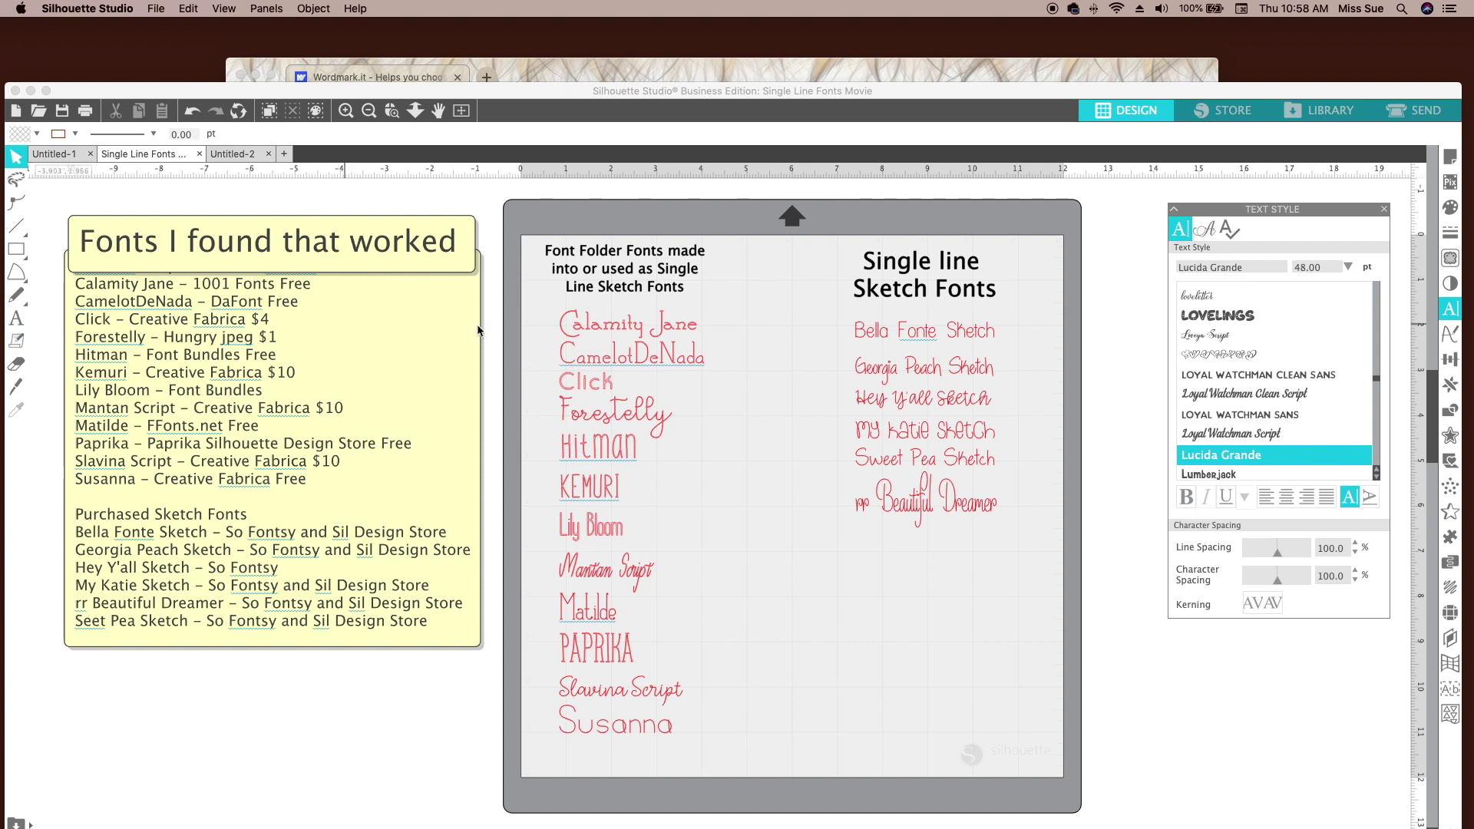
click(601, 324)
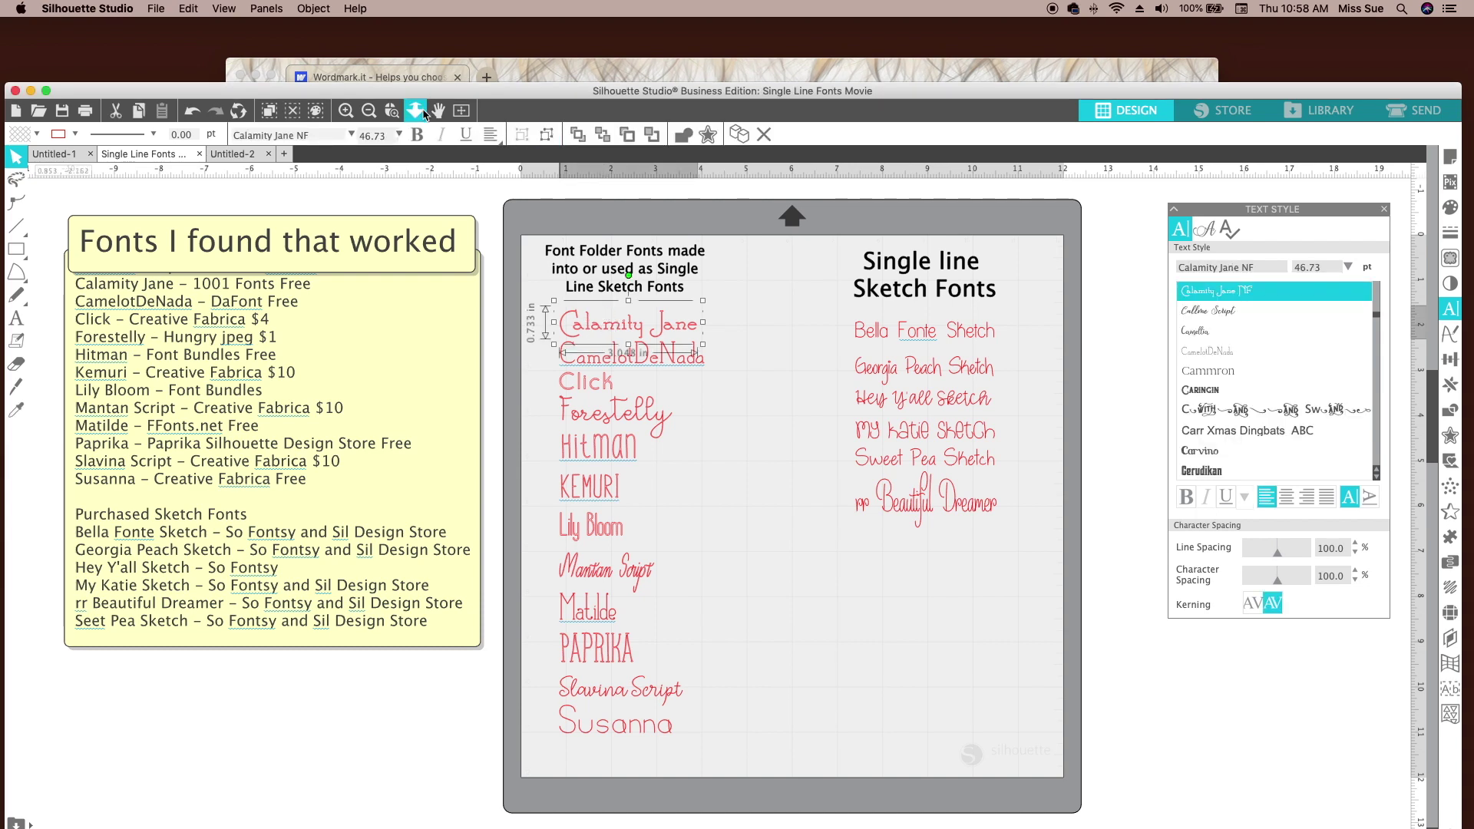
click(392, 109)
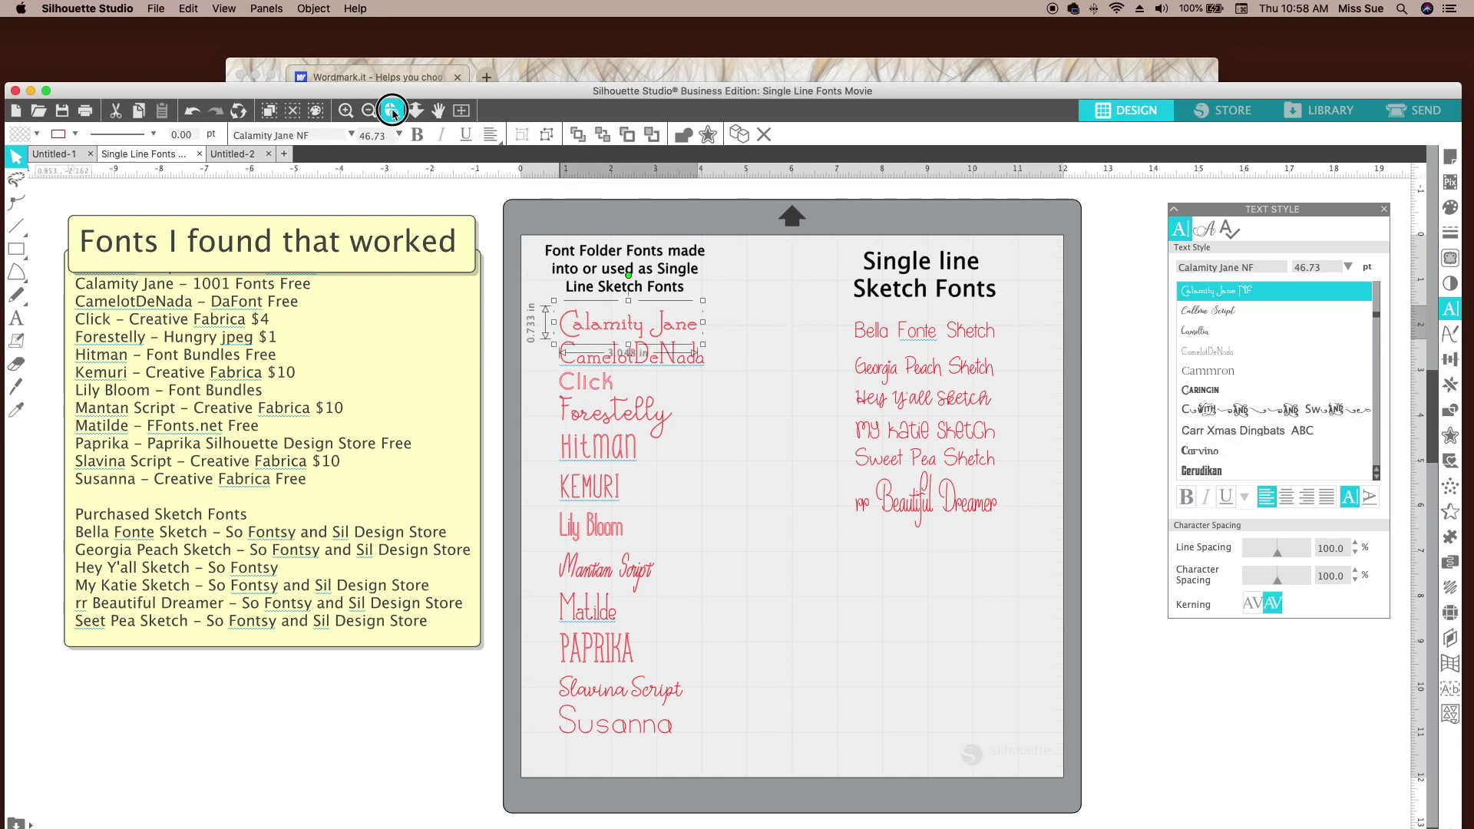
click(599, 324)
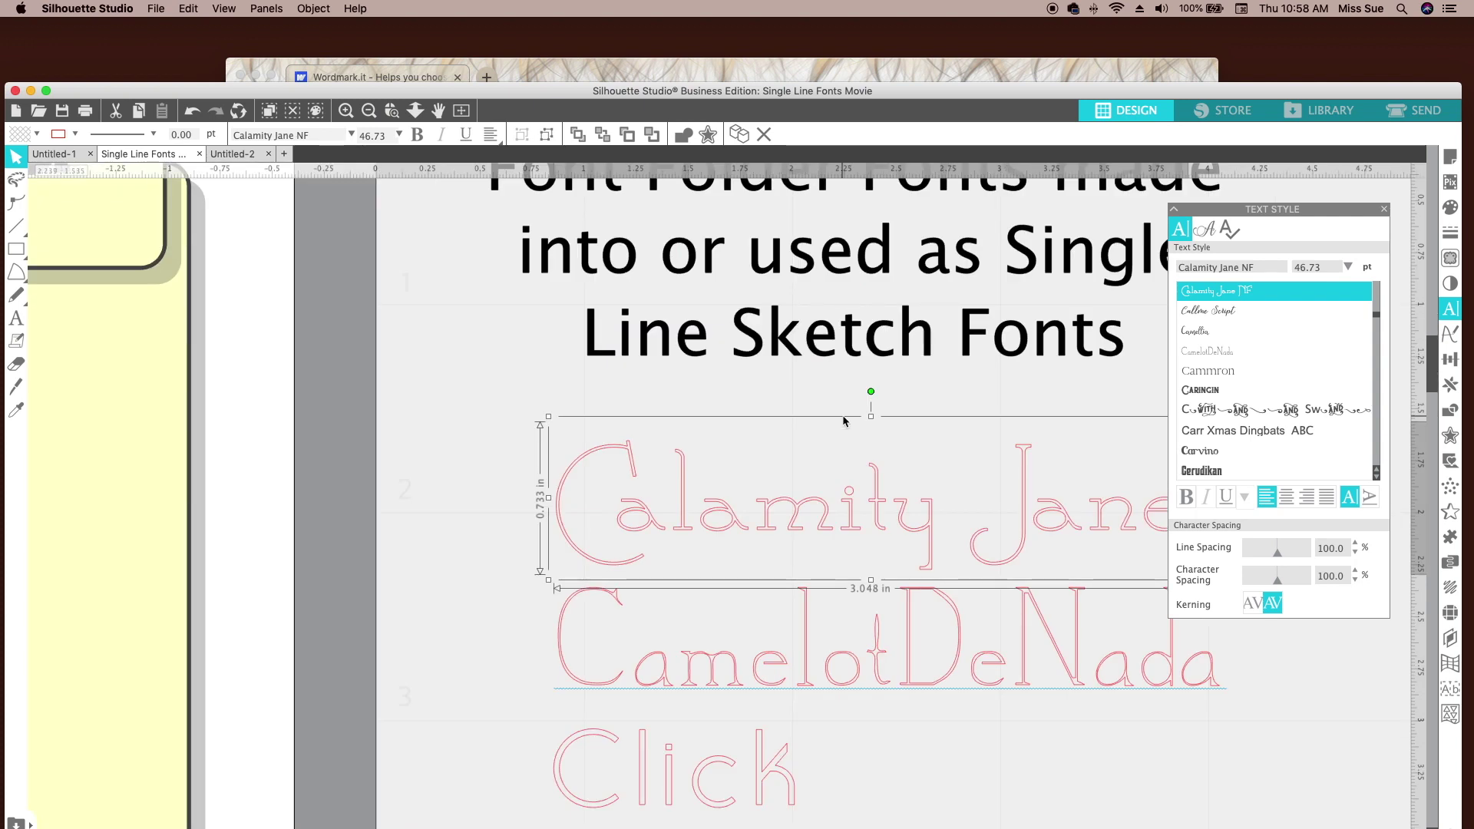
scroll(842, 415, right, 5)
scroll(843, 420, right, 4)
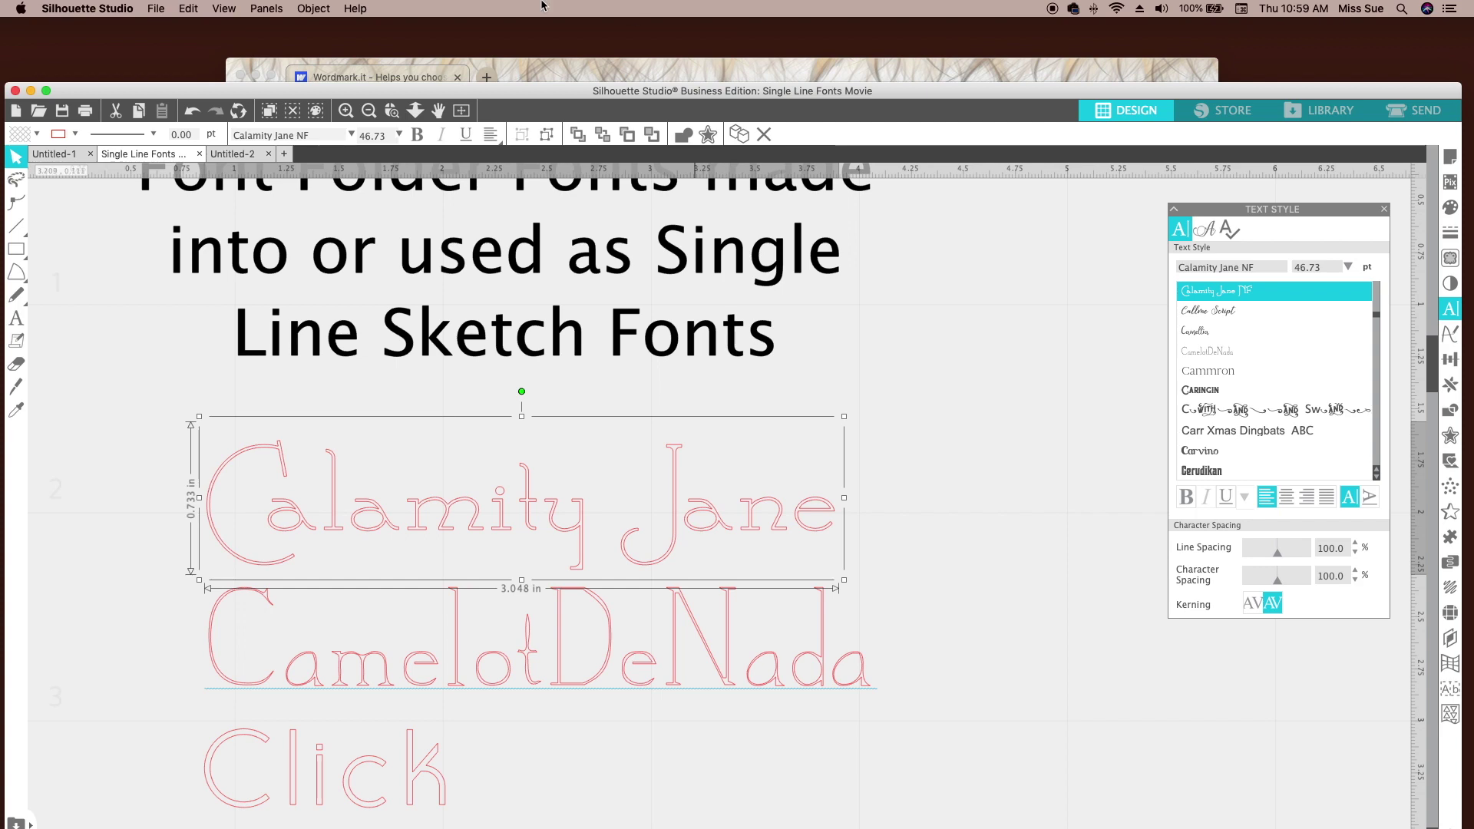
click(461, 112)
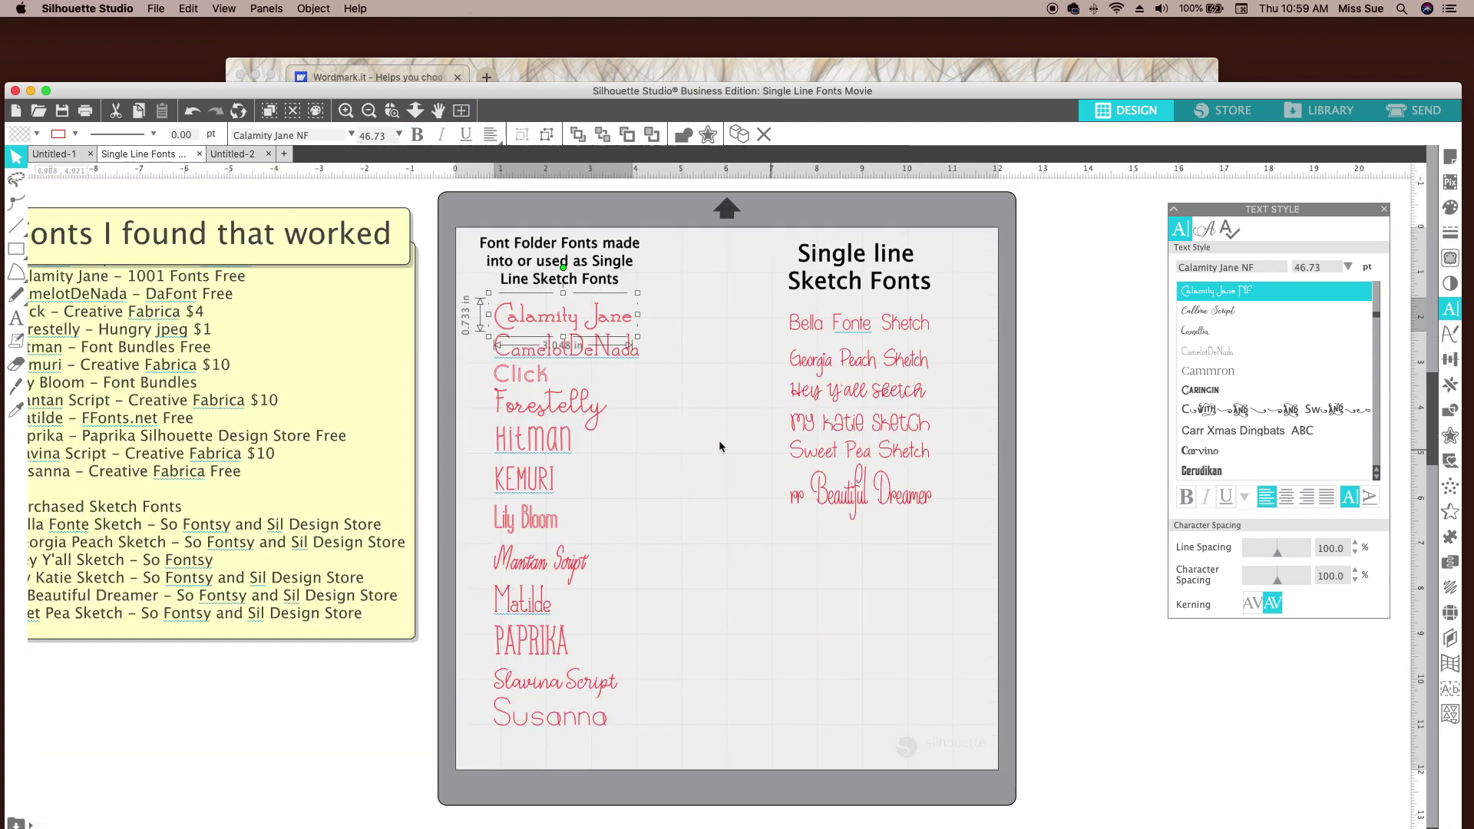
click(520, 374)
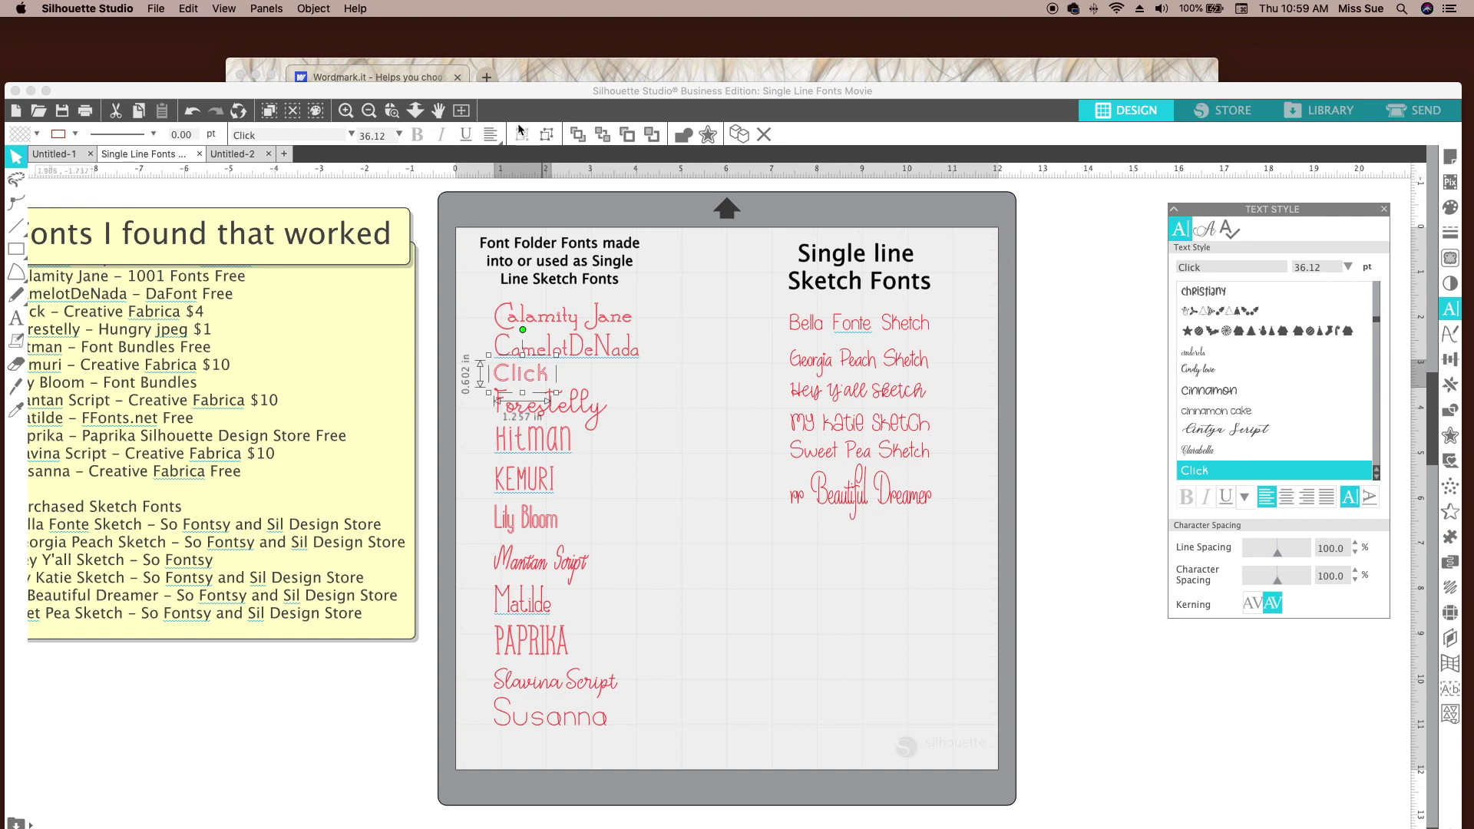
click(391, 110)
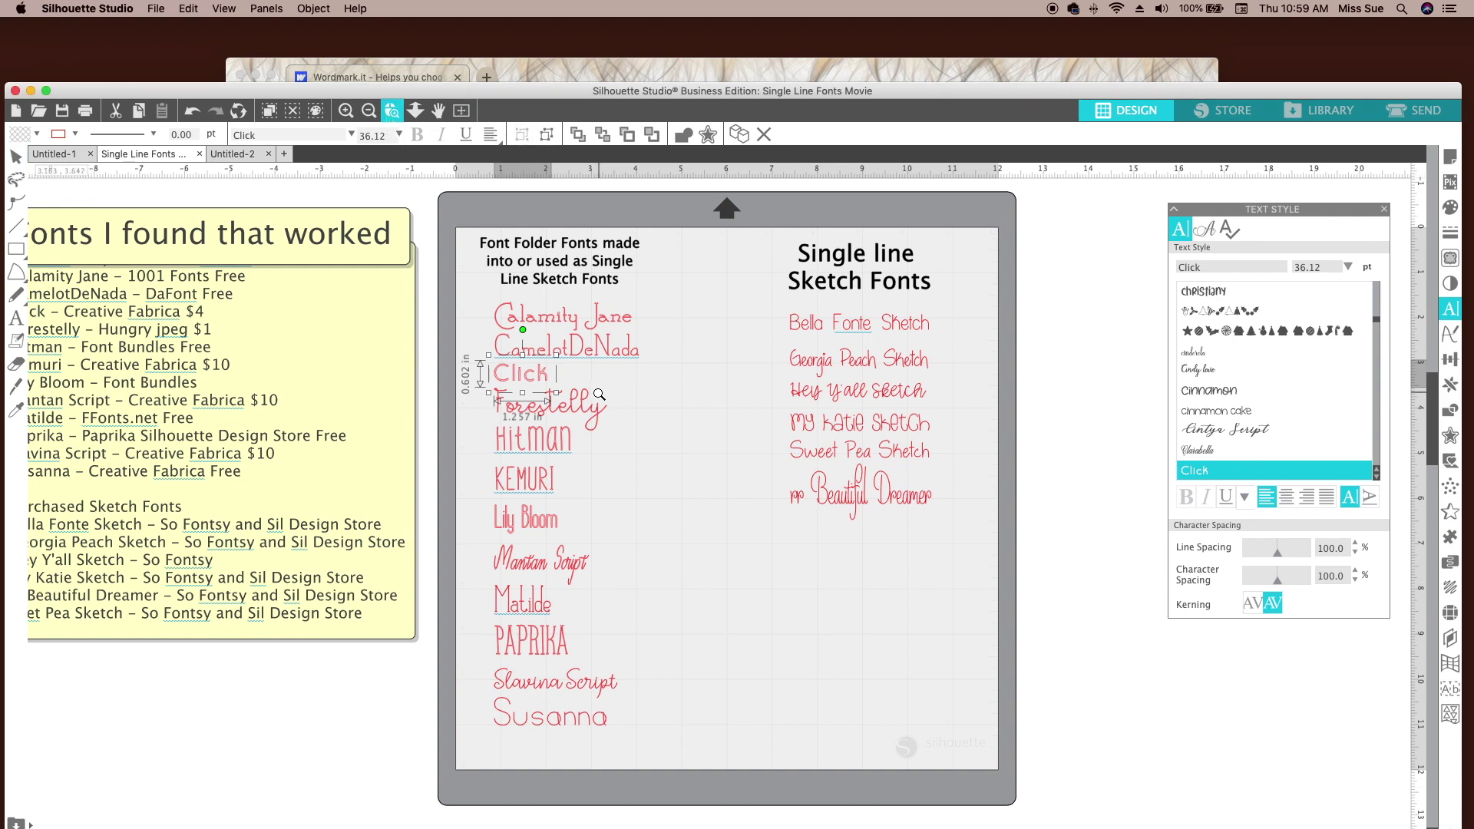
Zoom closely onto the Click letters, pan right across them, and close the Text Style panel
click(522, 376)
click(391, 112)
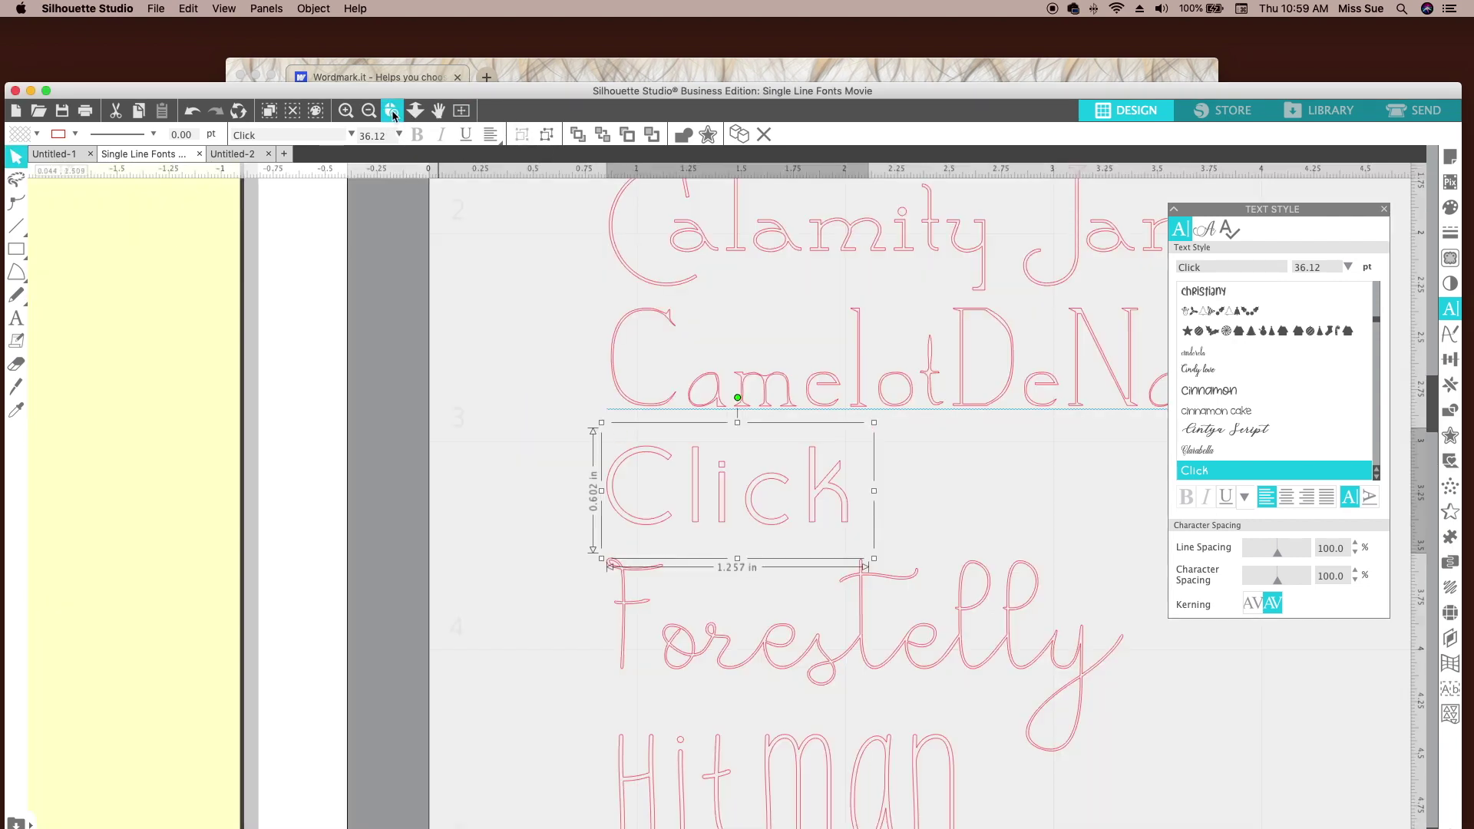
click(615, 500)
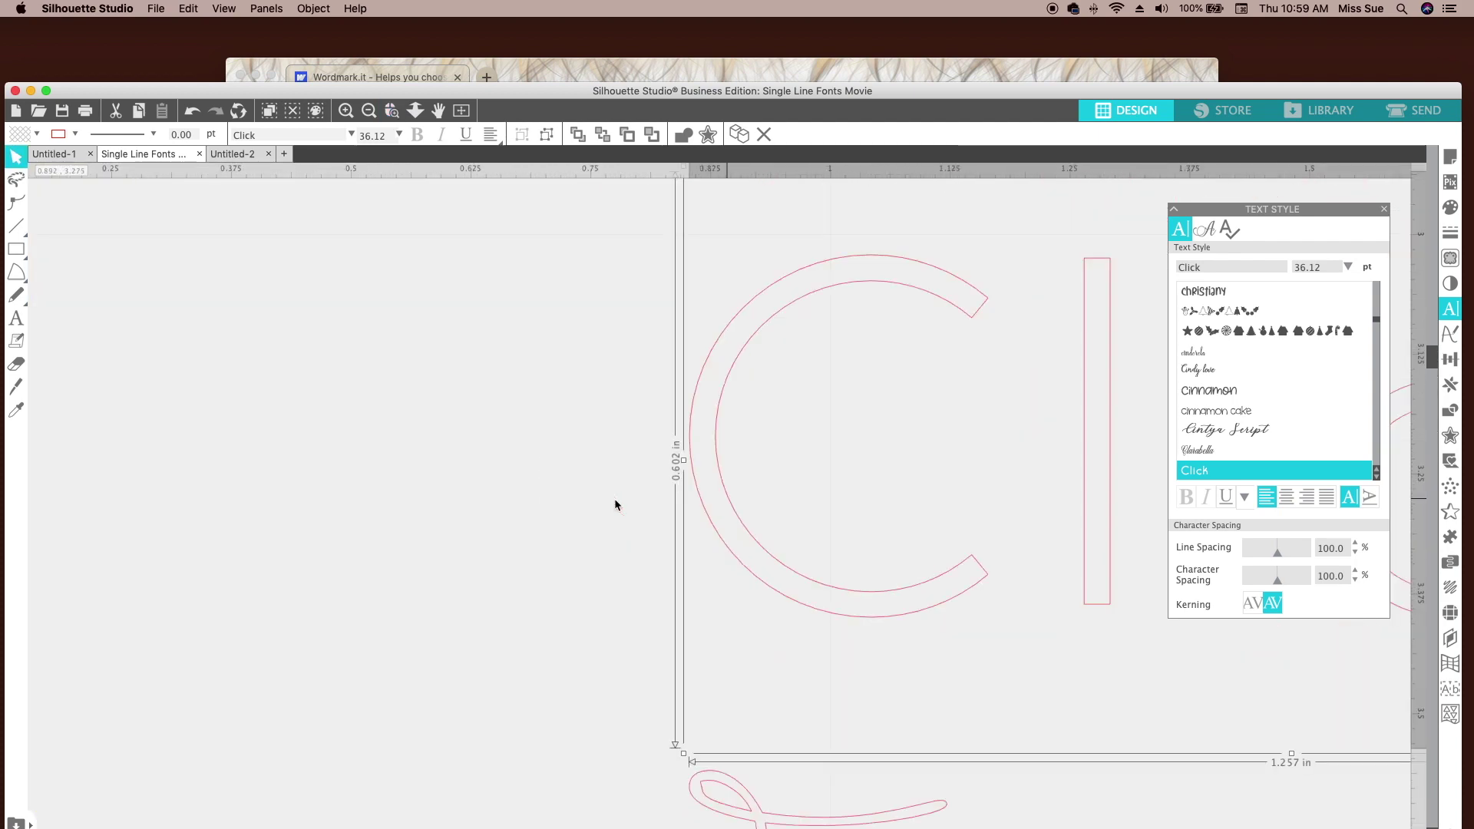
scroll(781, 469, right, 10)
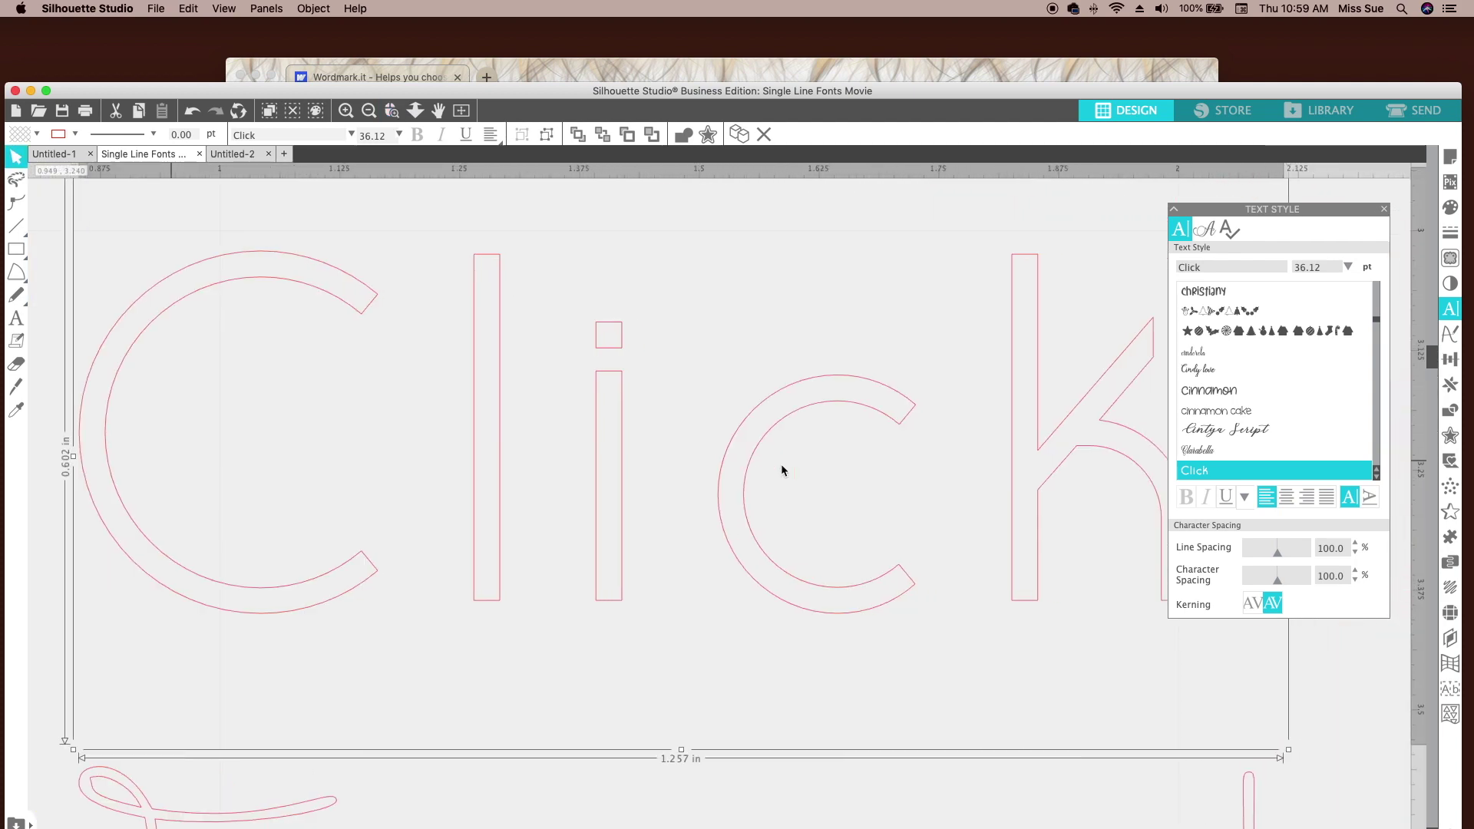
scroll(781, 464, right, 1)
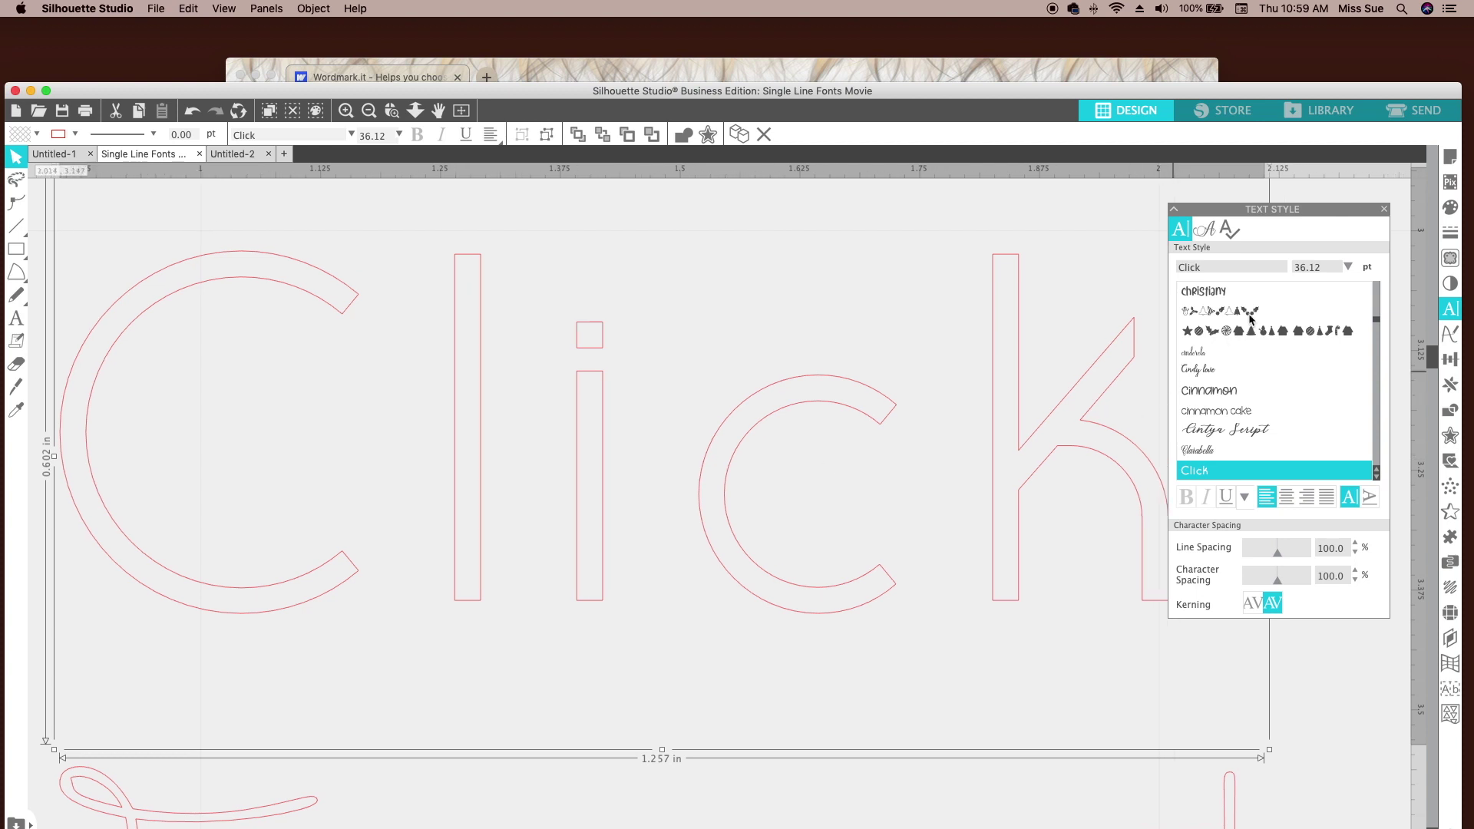
click(1383, 208)
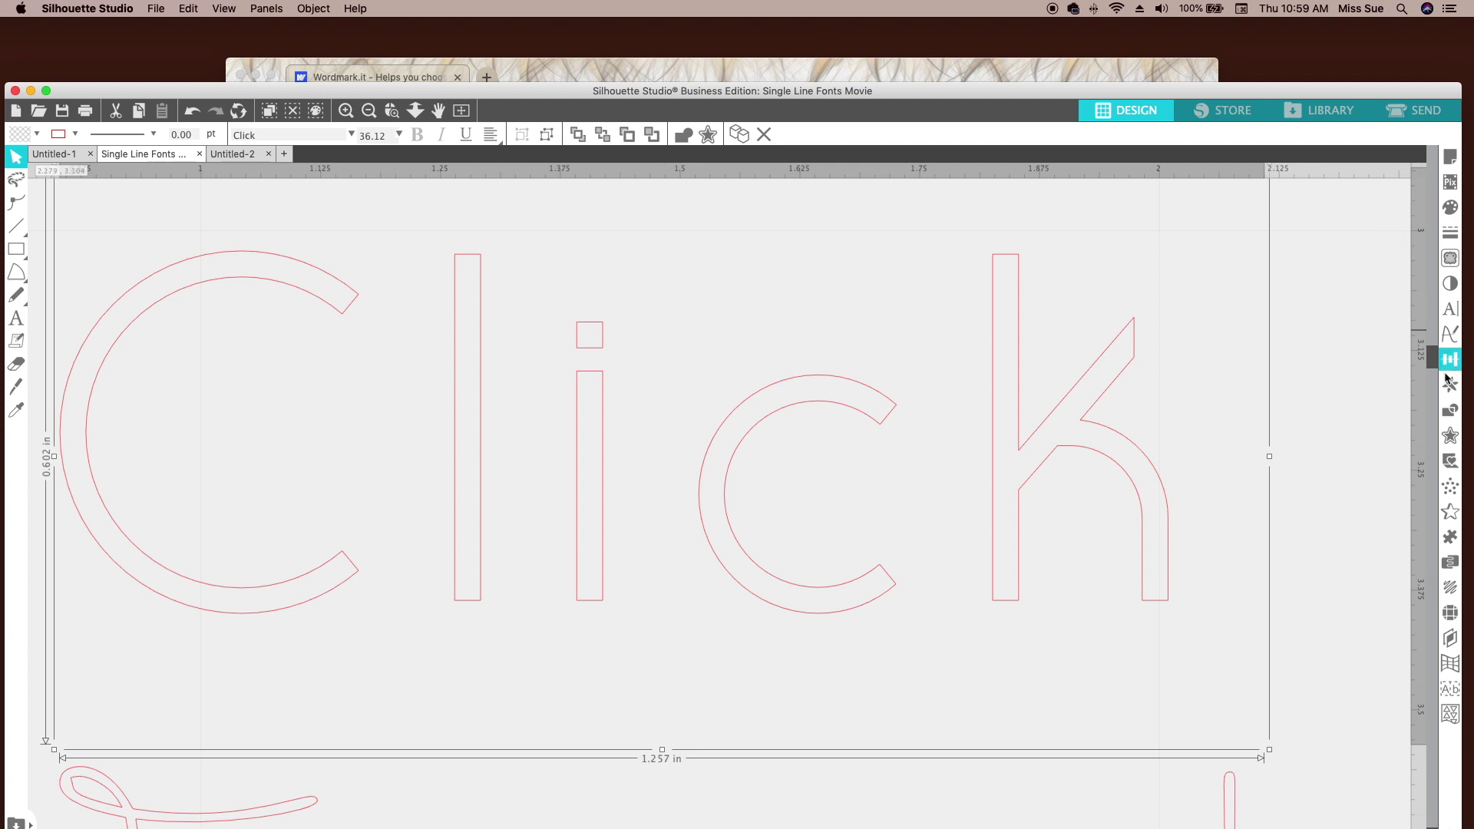
Choose Internal Offset for the Click text and lower the distance from 0.120 toward 0.070
click(1451, 436)
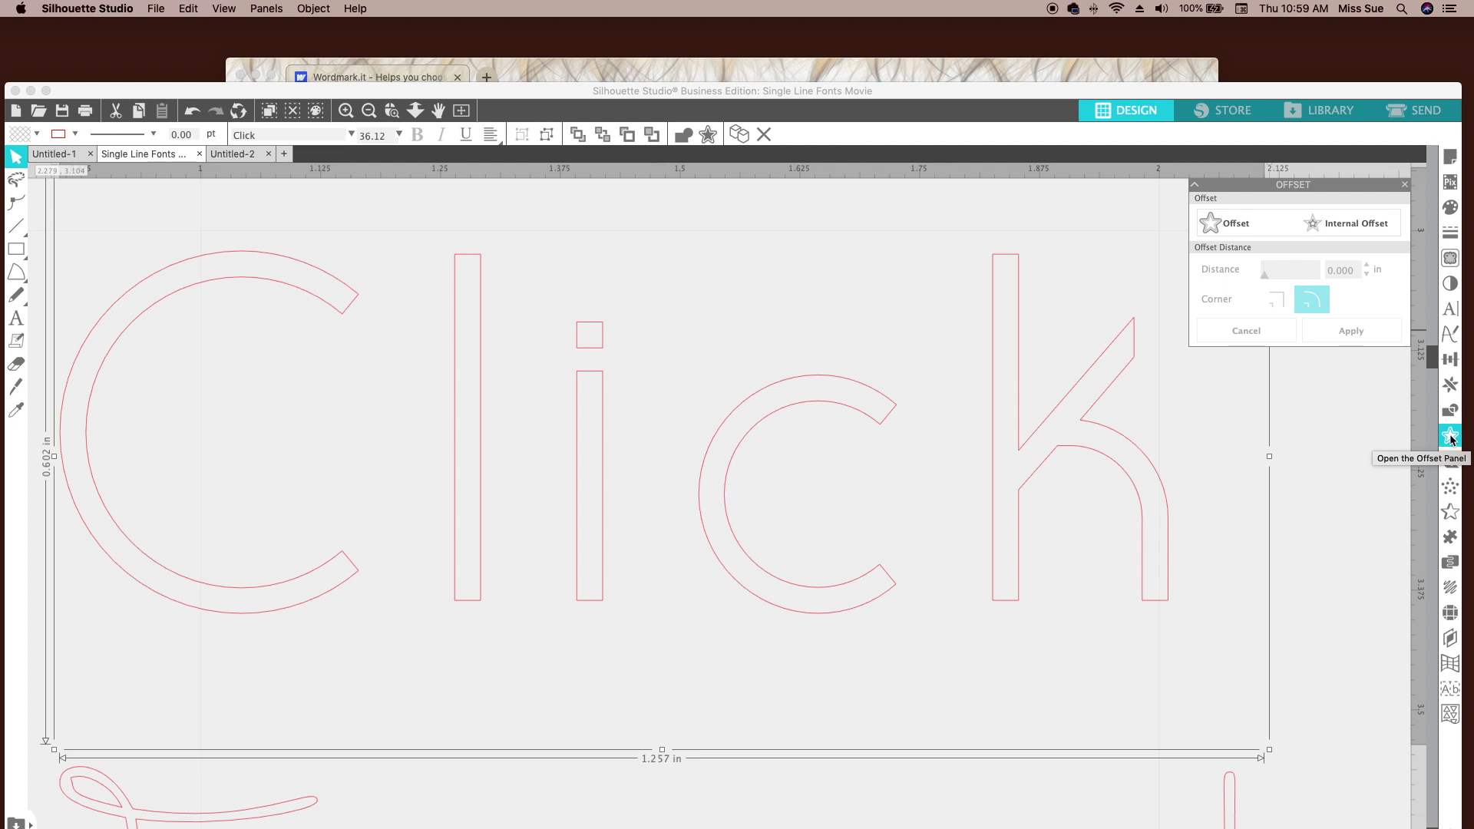
click(1339, 226)
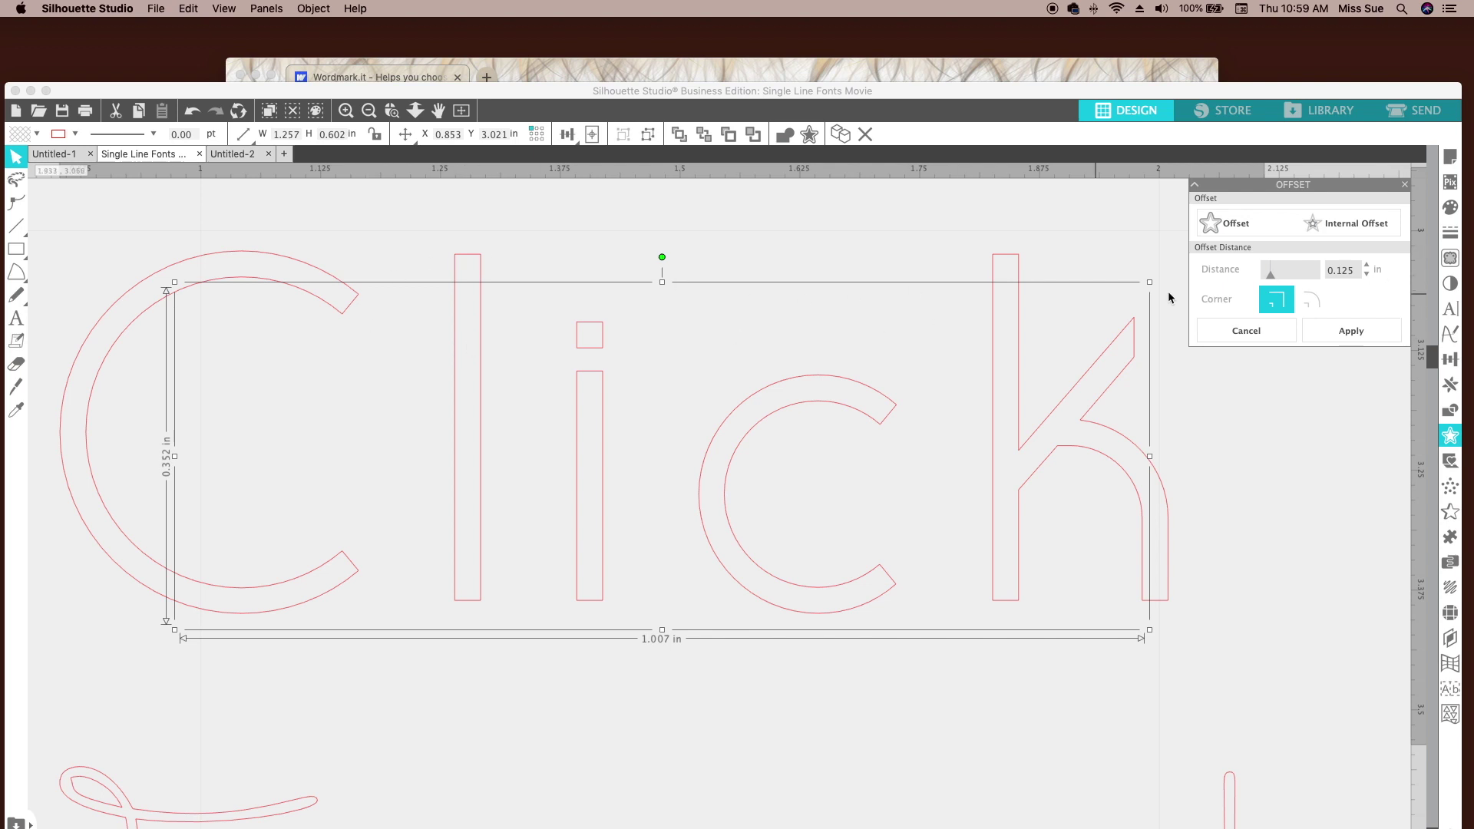
click(1367, 274)
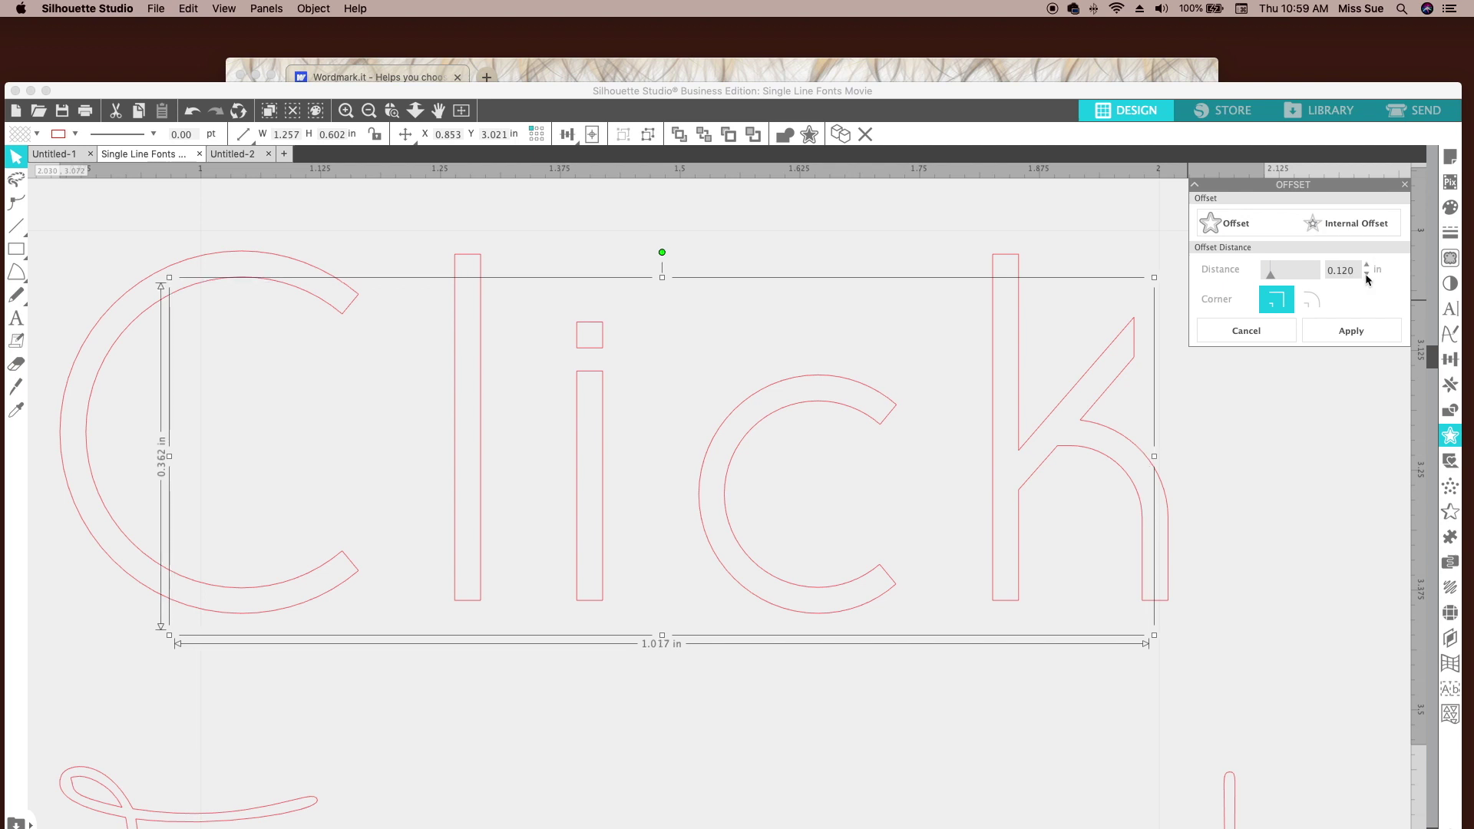
click(1367, 275)
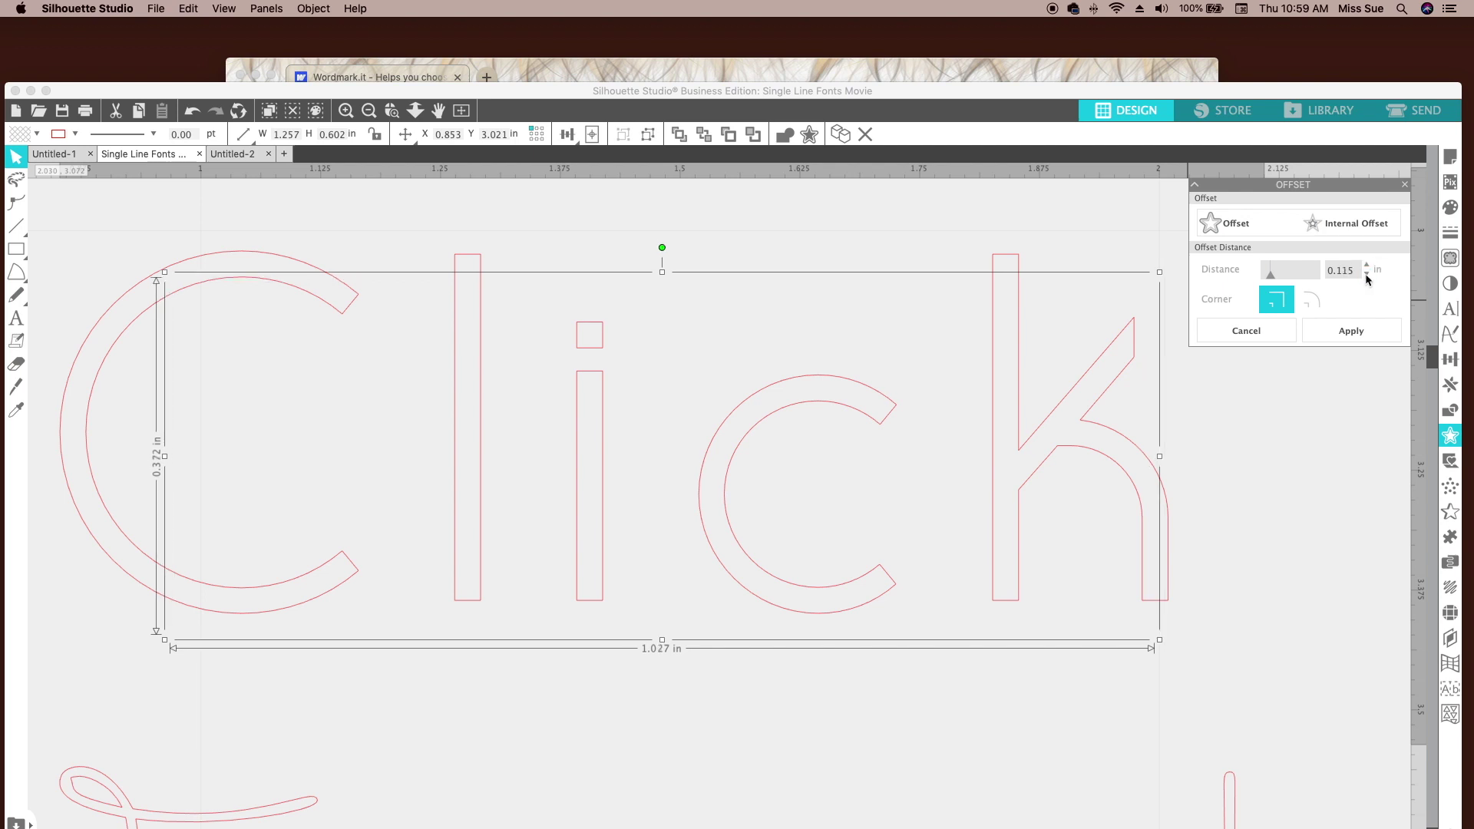
click(1367, 275)
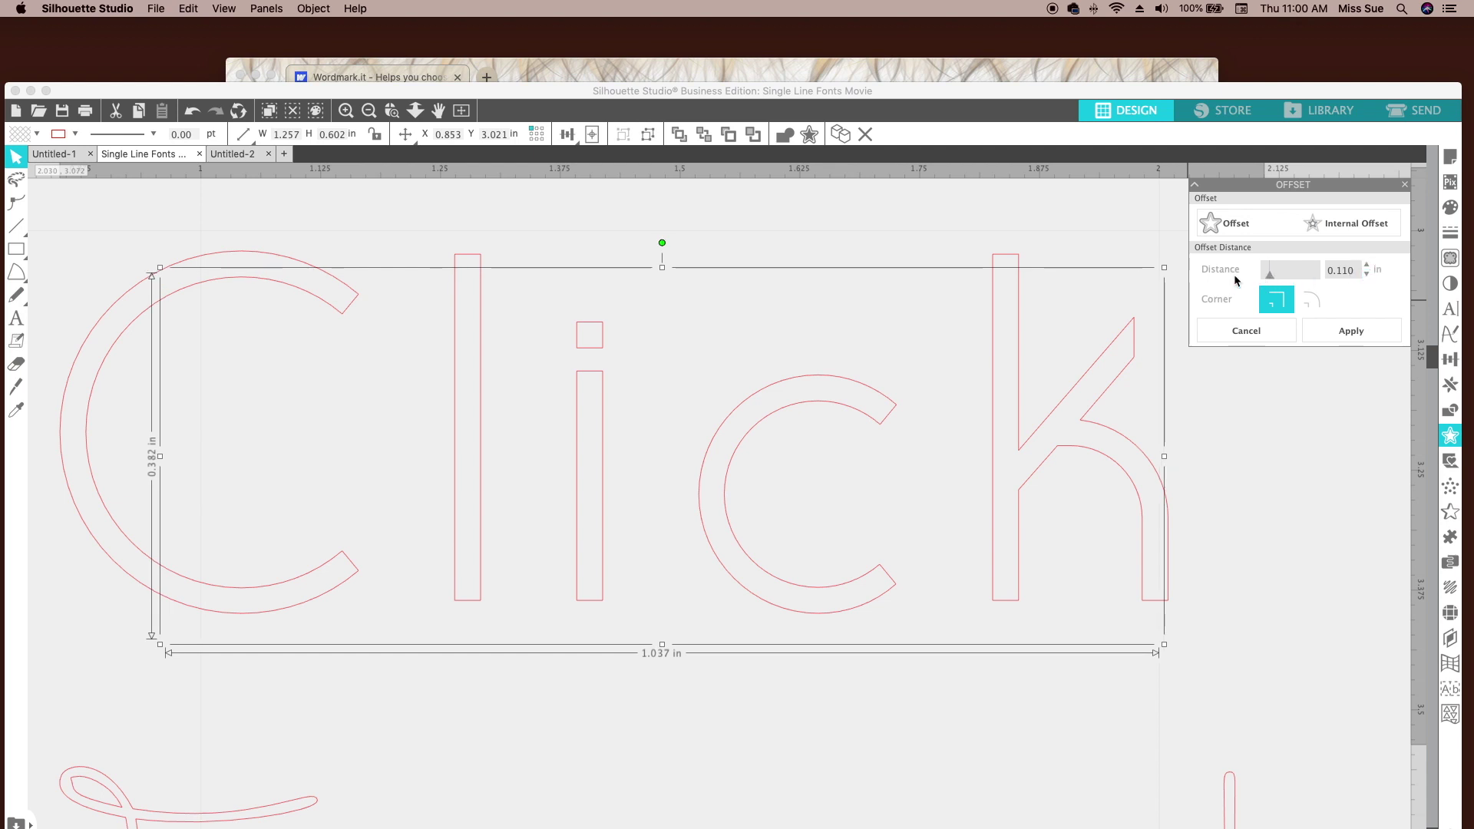
click(1367, 276)
click(1367, 276)
click(1368, 277)
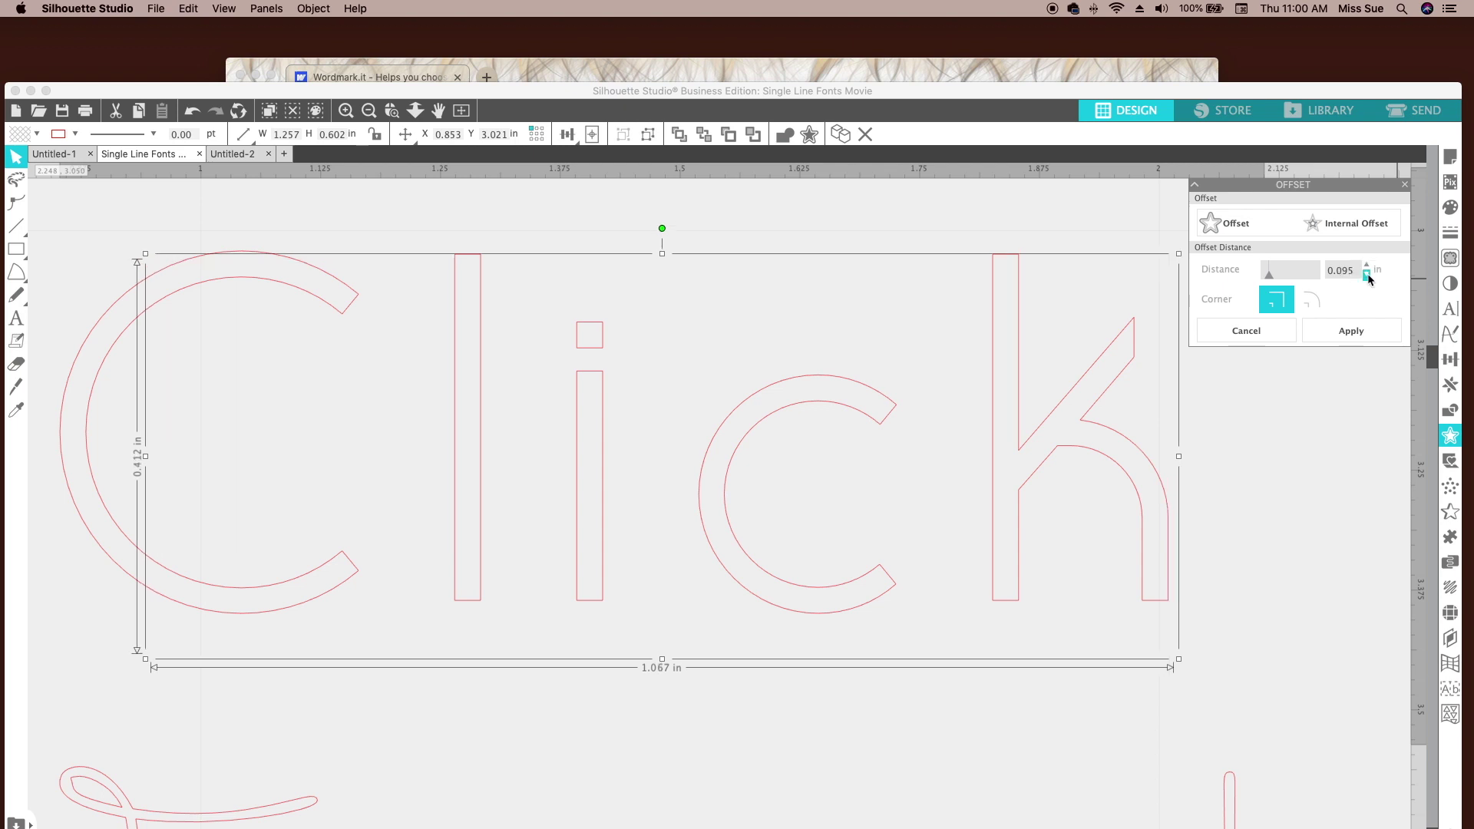
click(1368, 277)
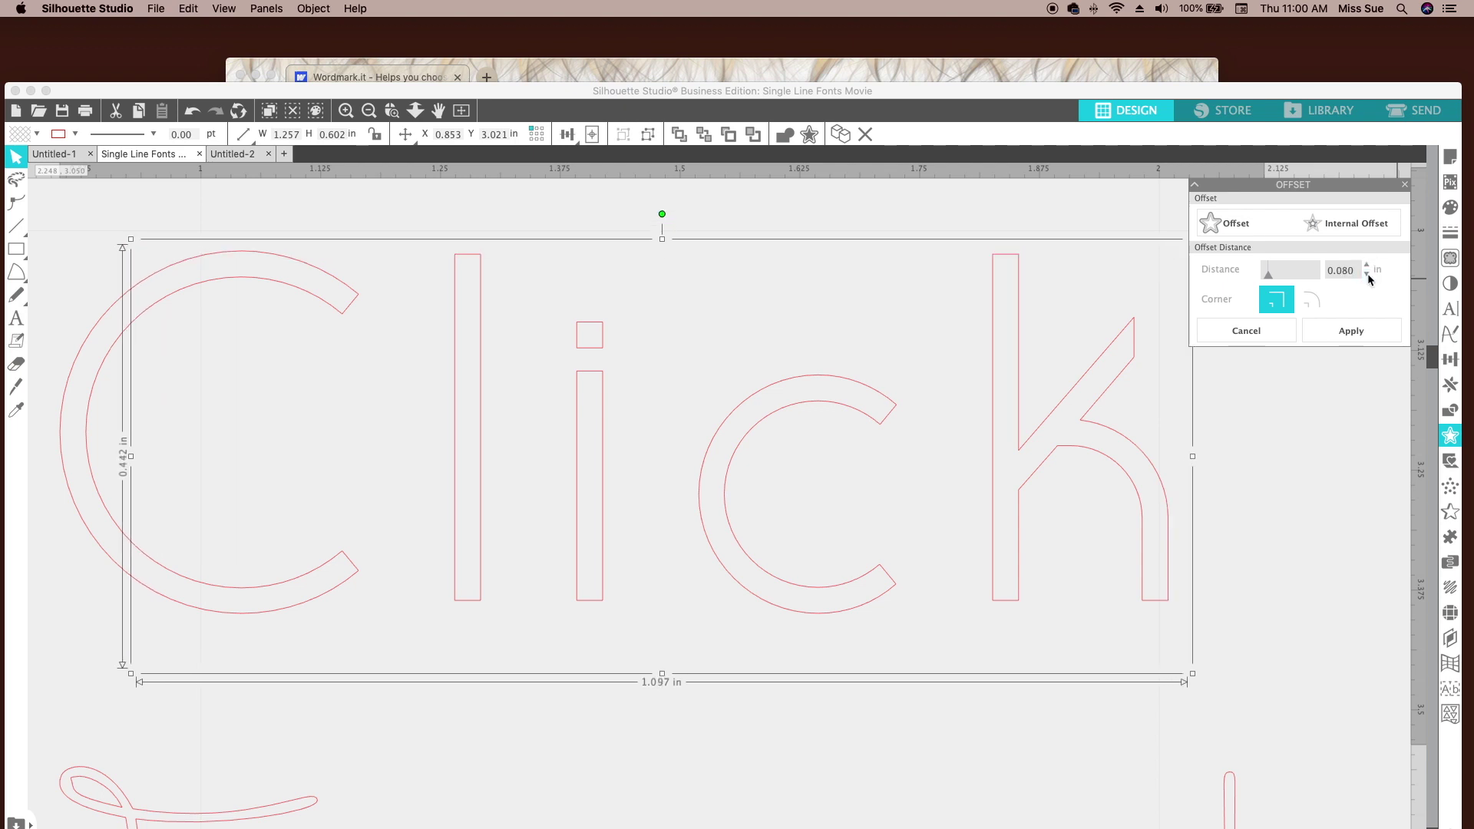
click(1367, 276)
click(1368, 277)
click(1368, 276)
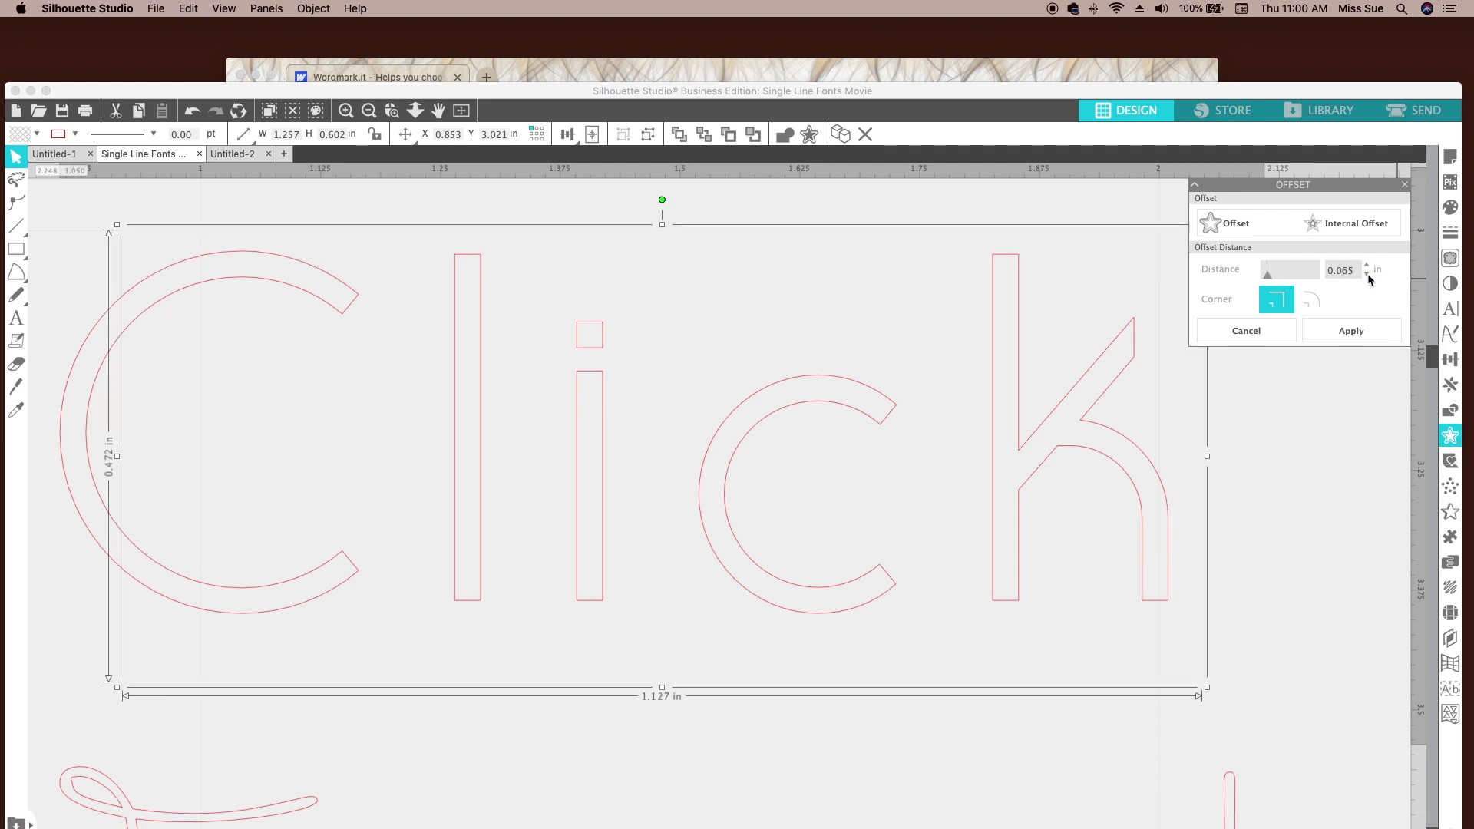
Keep lowering the offset distance down to 0.010 in and apply it
click(1367, 276)
click(1368, 276)
click(1367, 274)
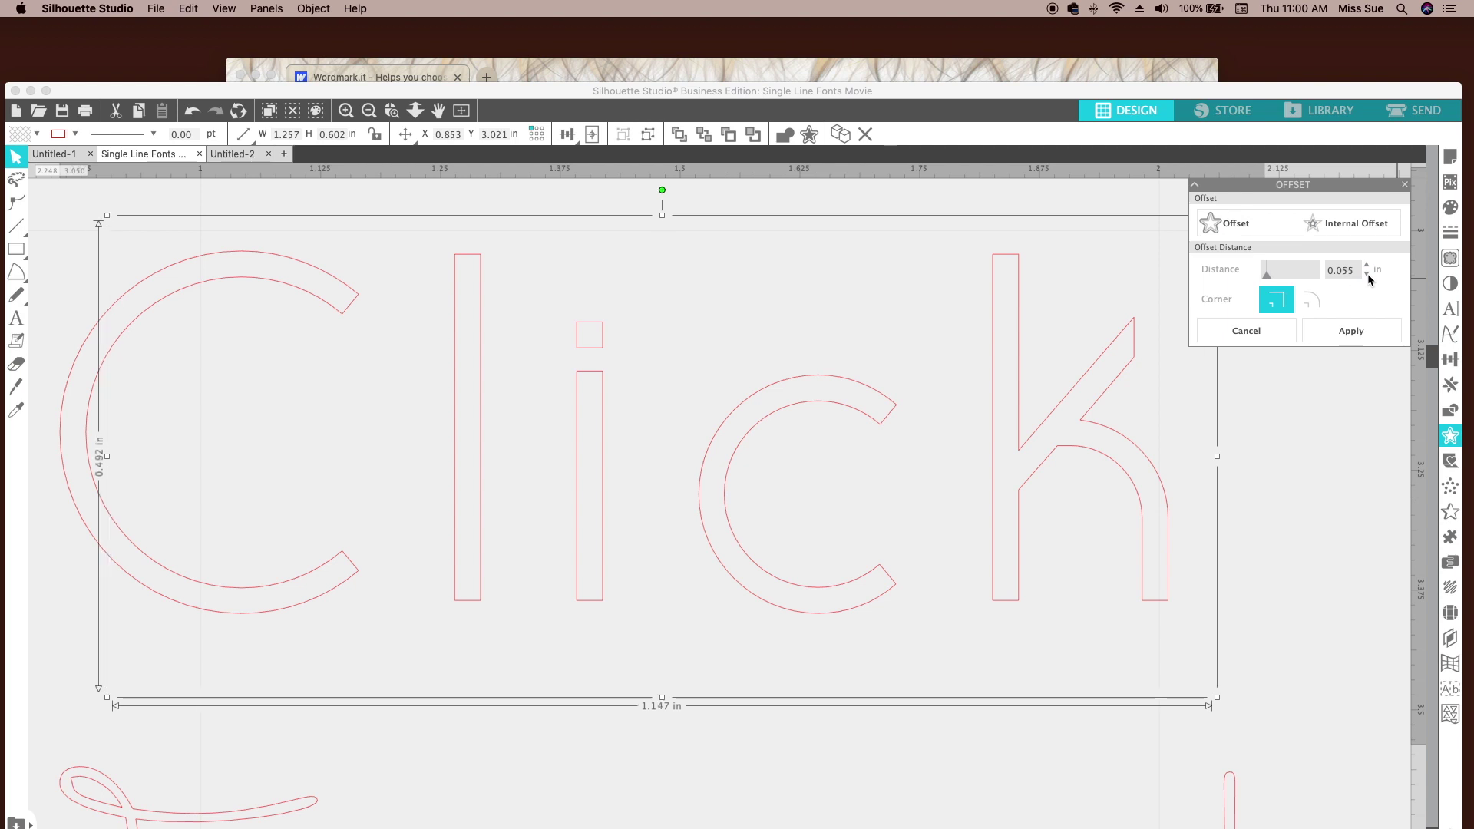
click(1367, 275)
click(1367, 275)
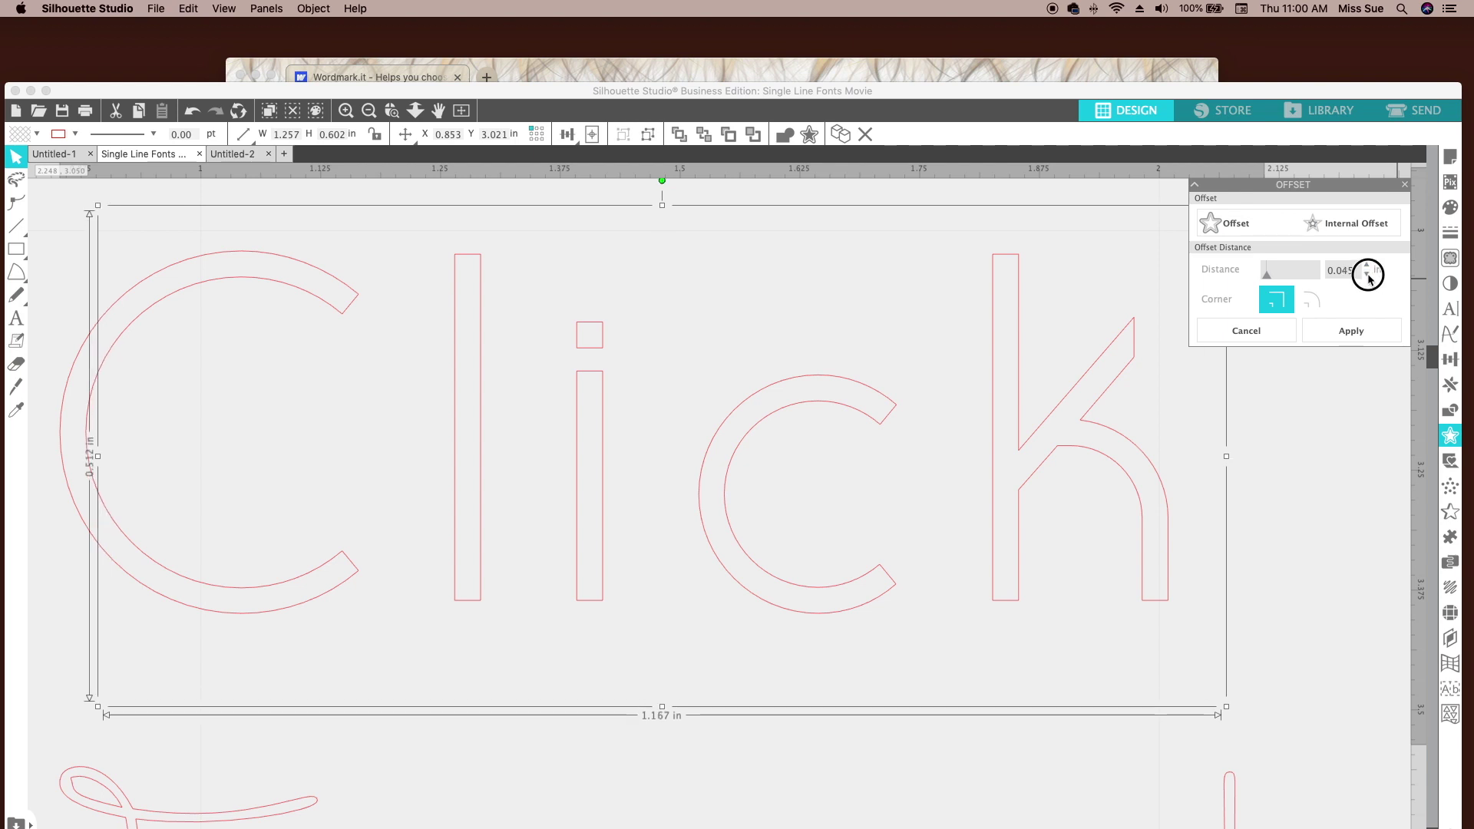
click(1367, 275)
click(1368, 275)
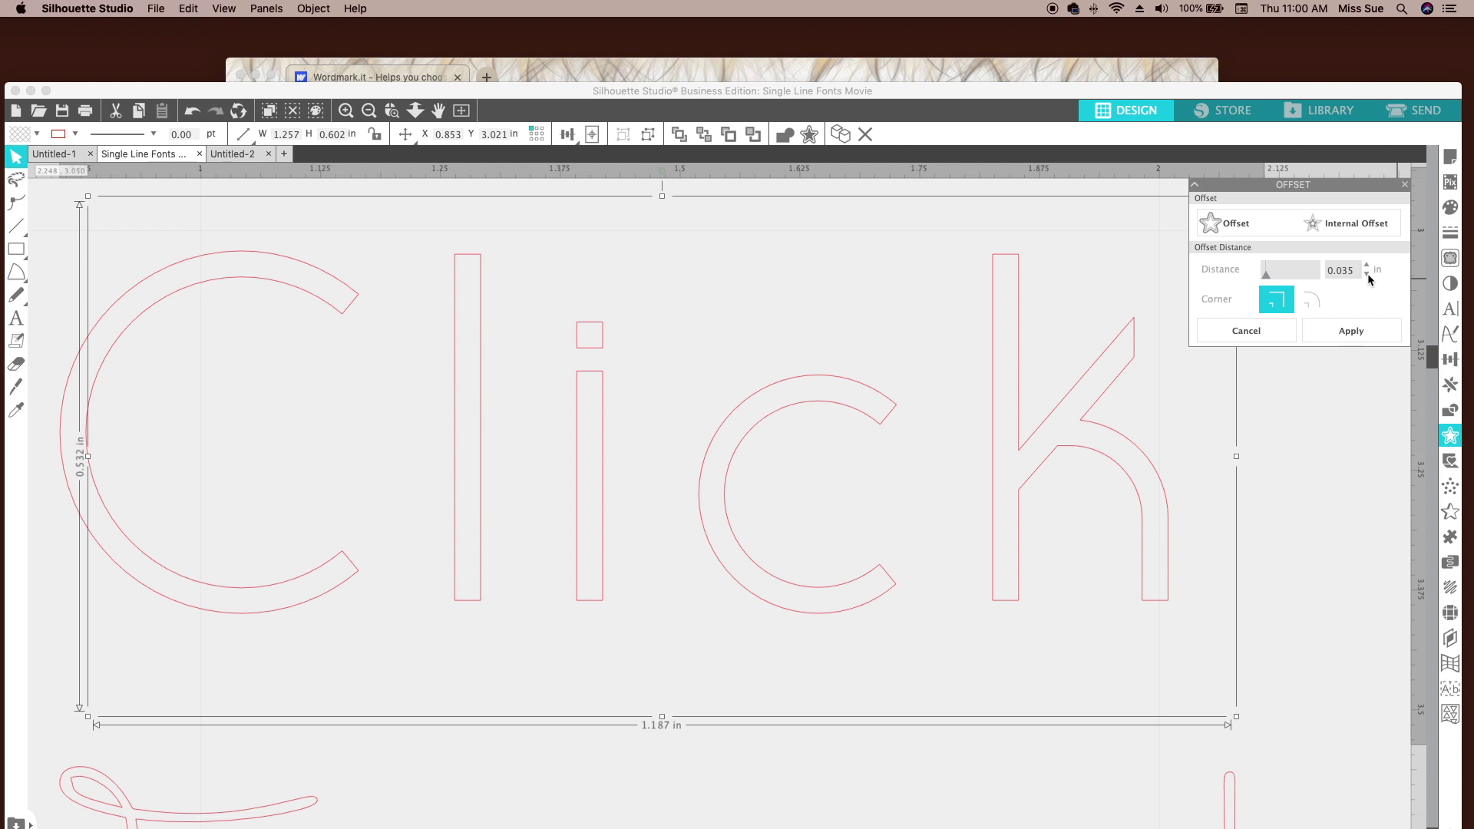
click(1367, 275)
click(1368, 275)
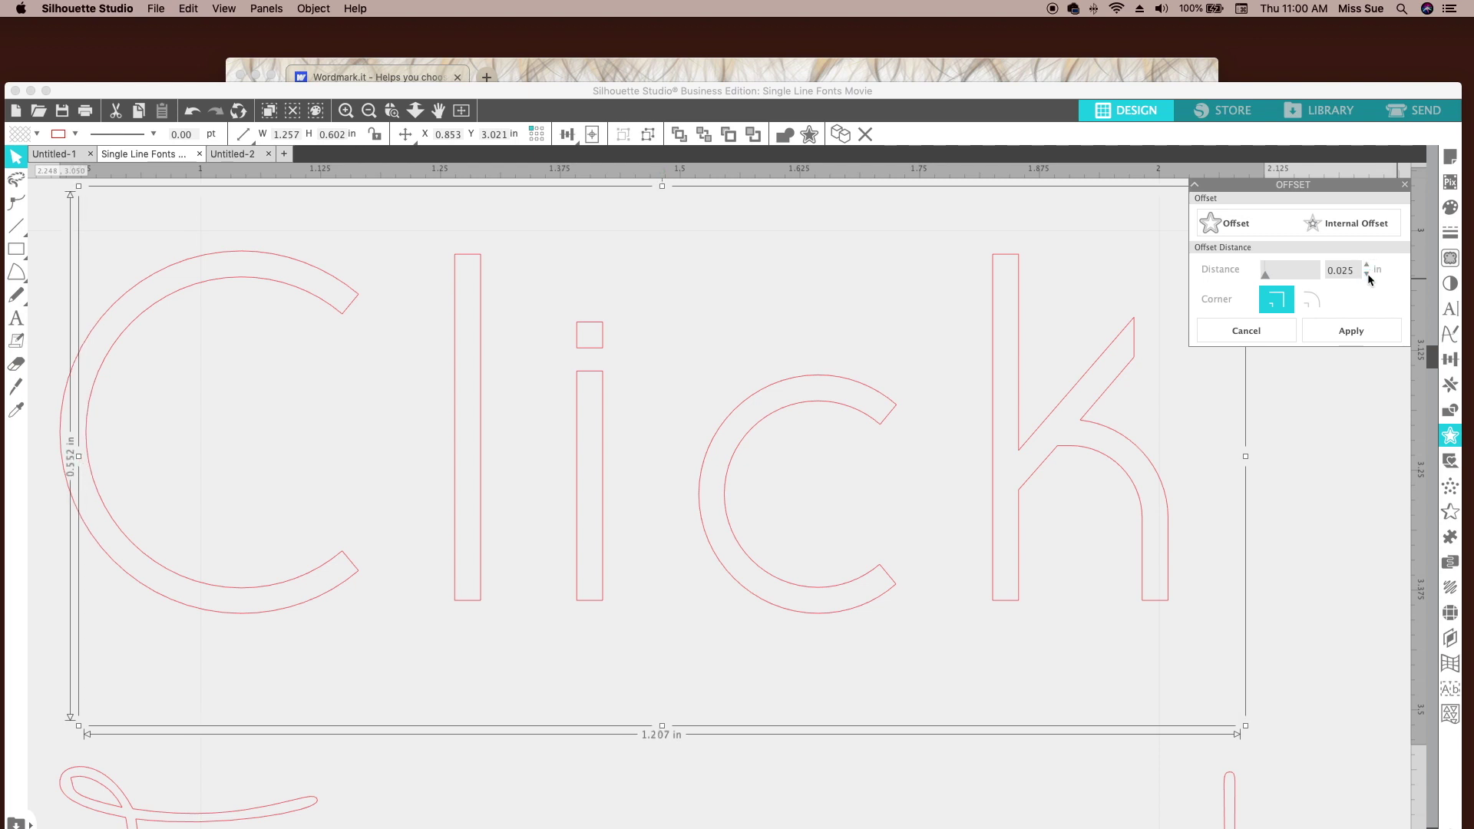
click(1368, 275)
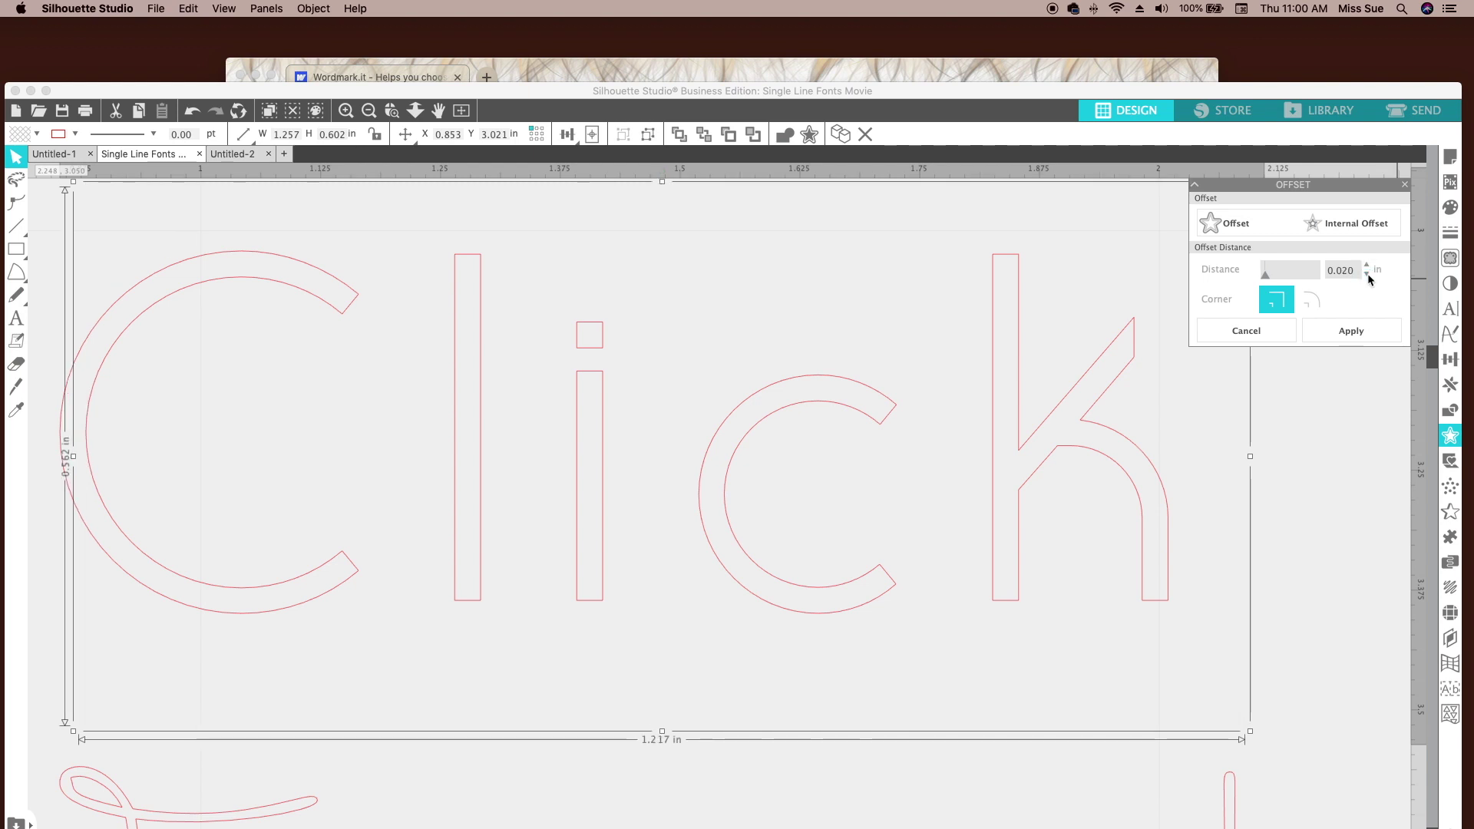
click(1367, 275)
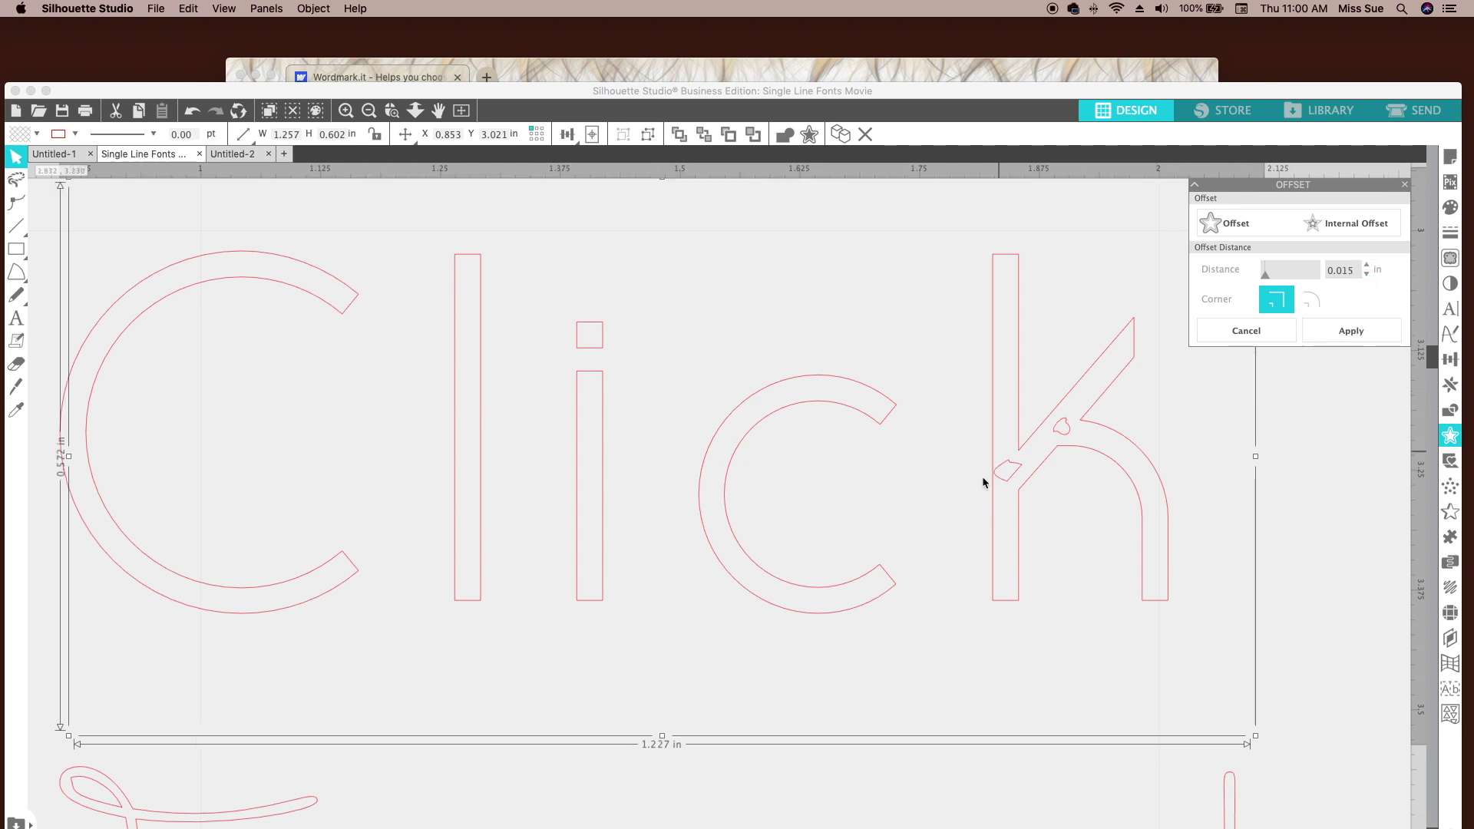
click(1367, 275)
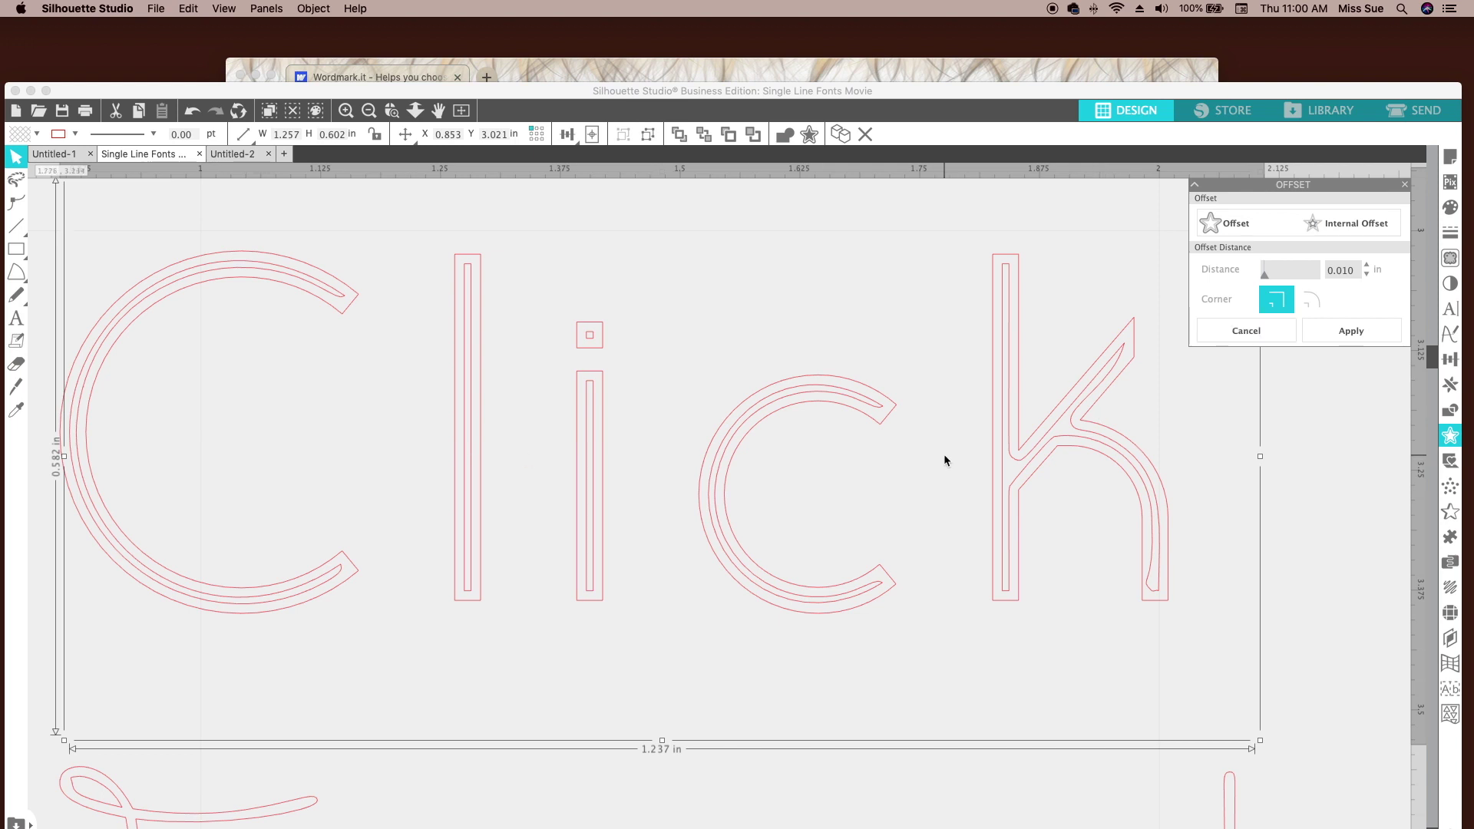
click(1352, 332)
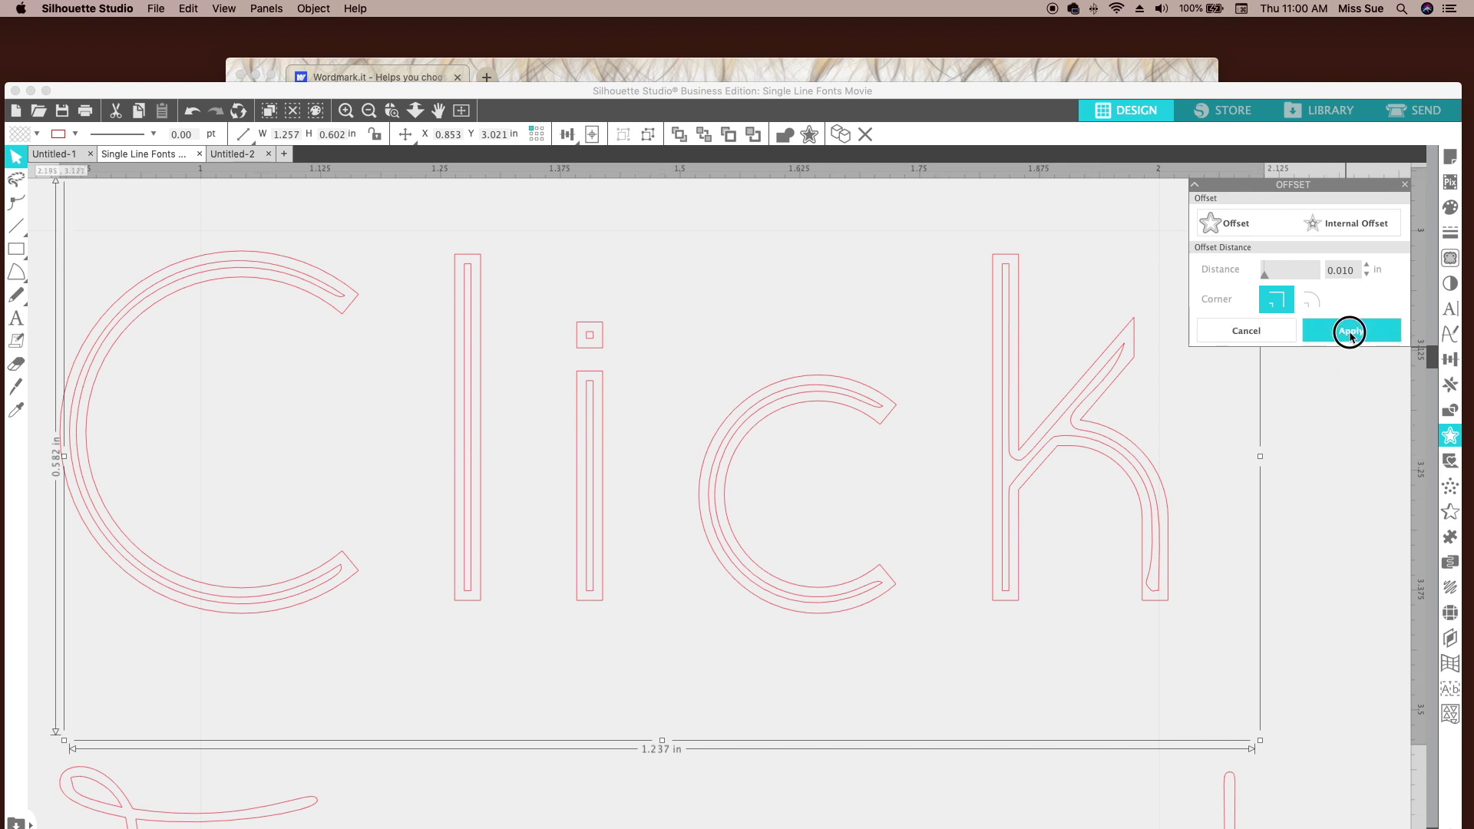
Zoom out and move the offset Click outlines to the right of the original Click
click(370, 113)
click(370, 112)
click(370, 112)
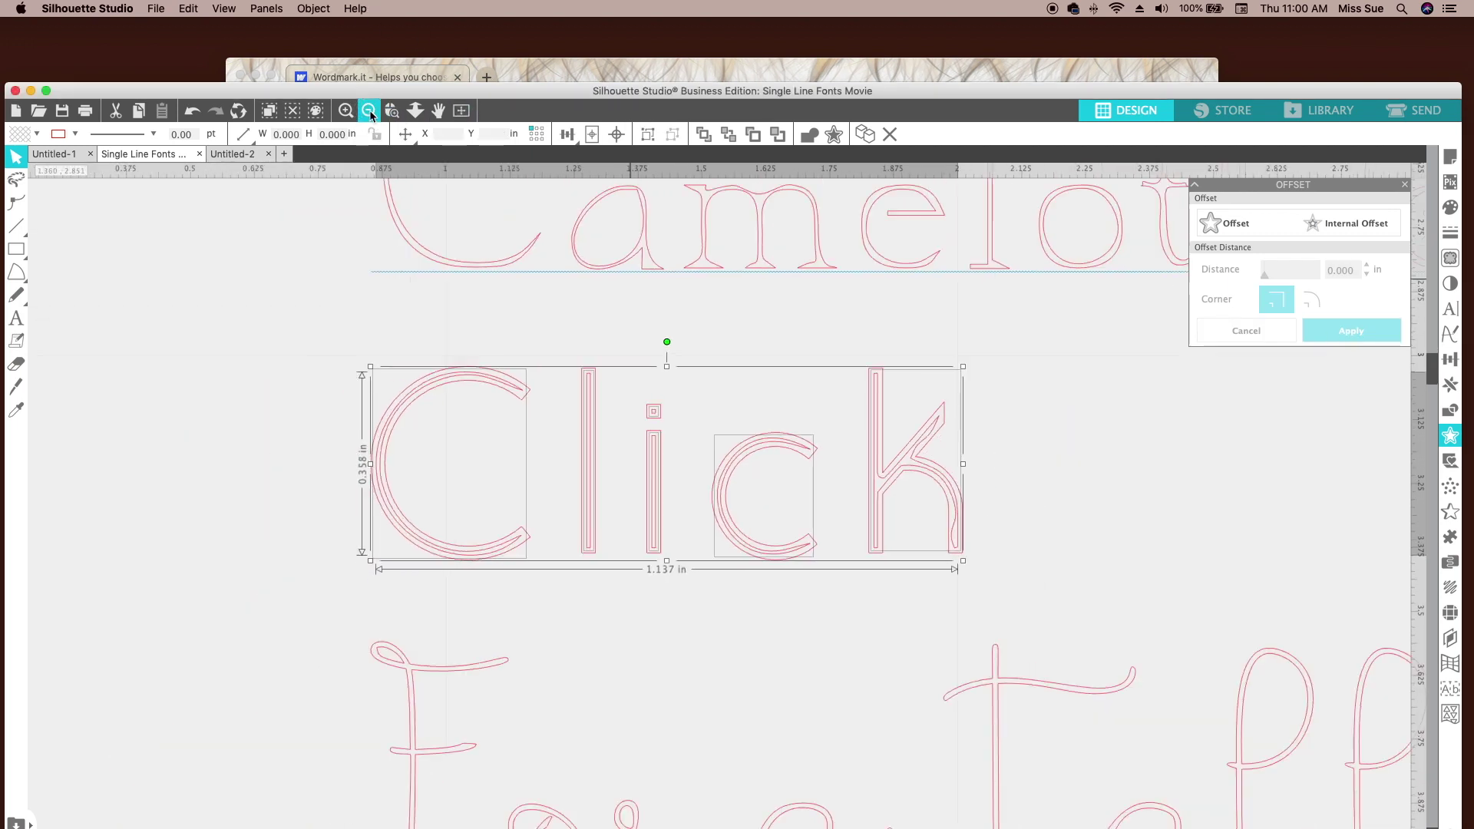
click(370, 112)
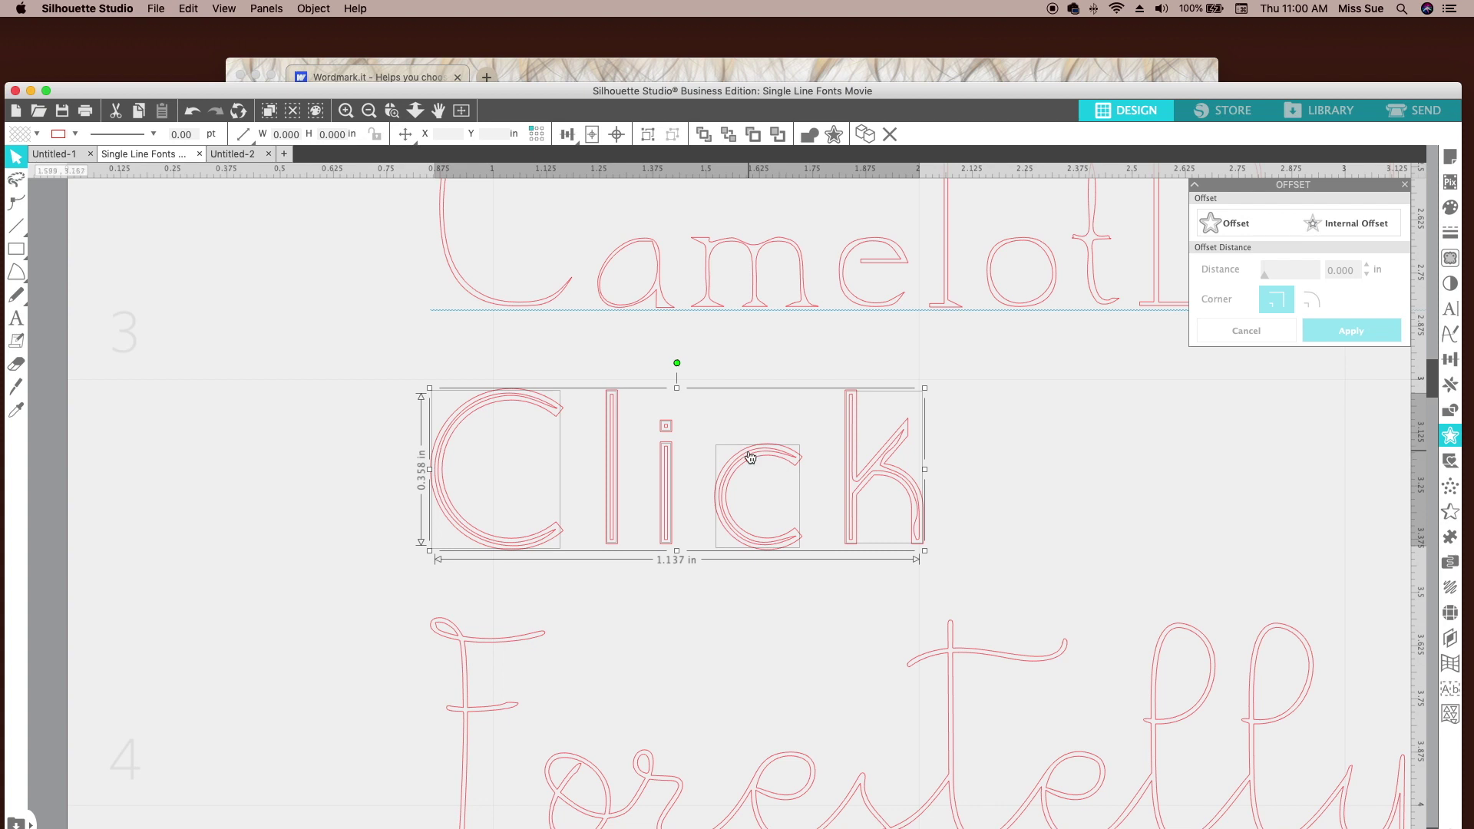
drag(775, 456, 1279, 452)
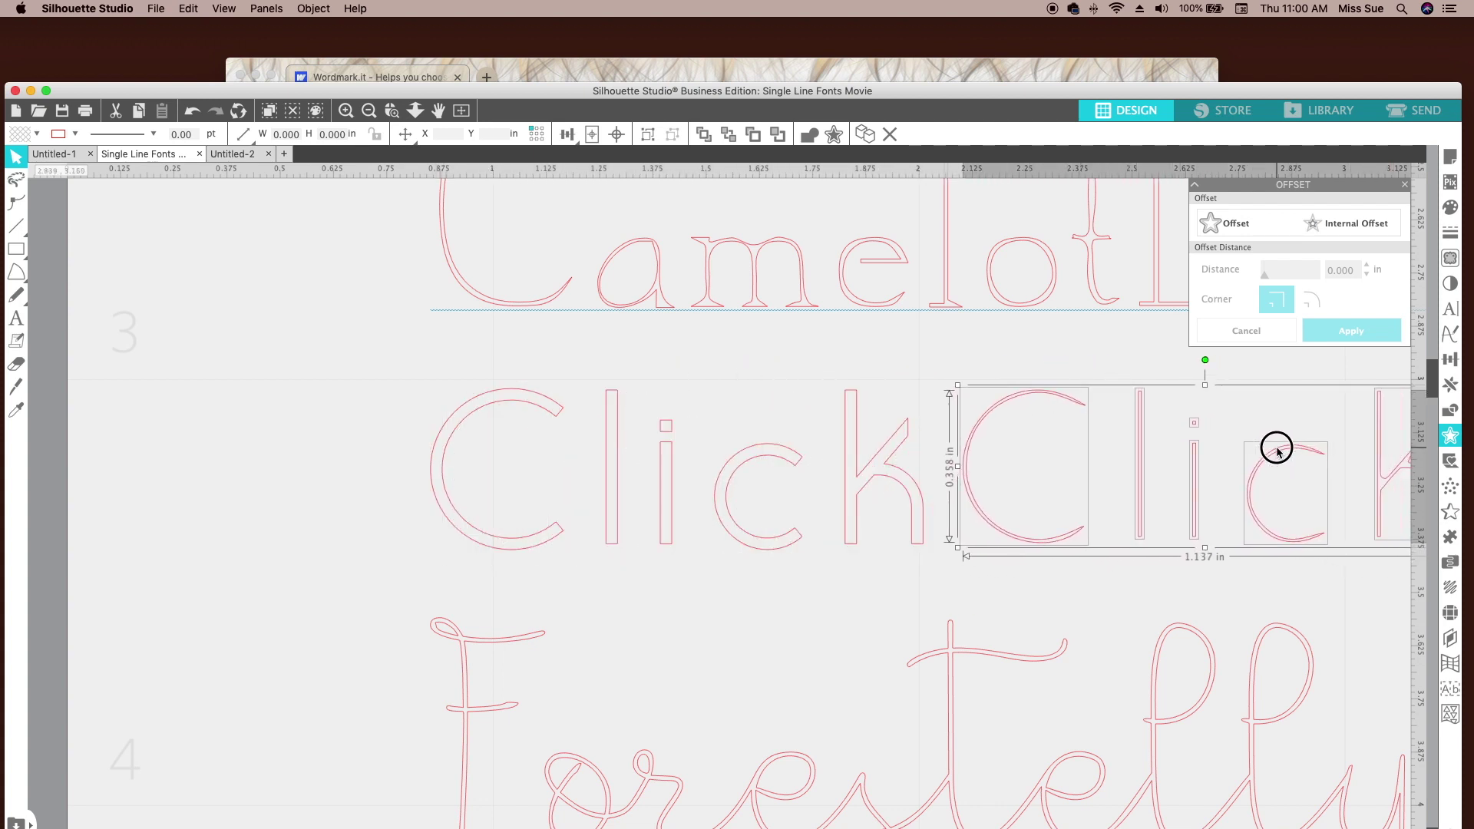
scroll(1227, 473, right, 6)
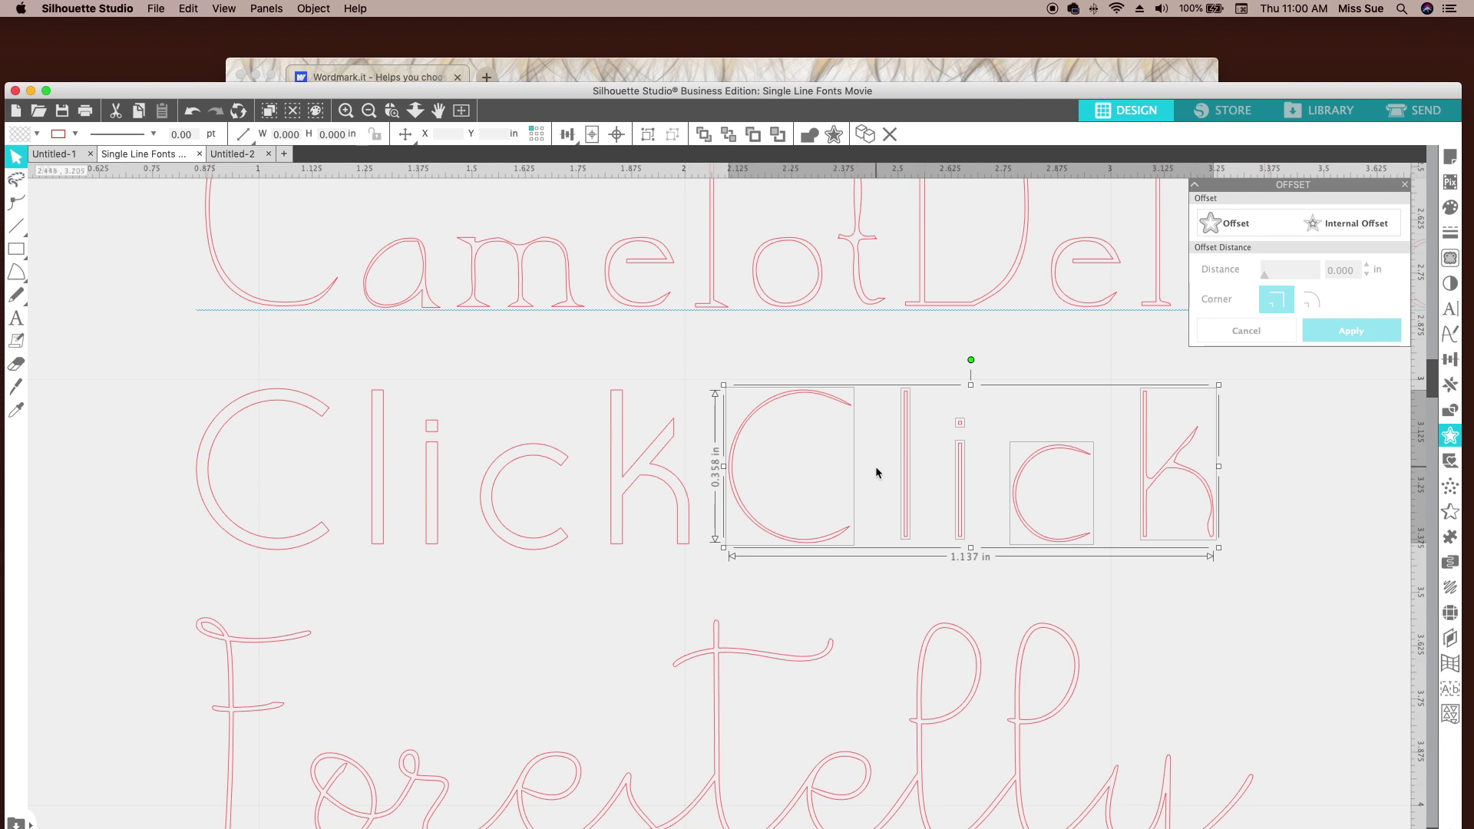
Group the offset Click letters and fit the whole cutting mat into view
right_click(906, 472)
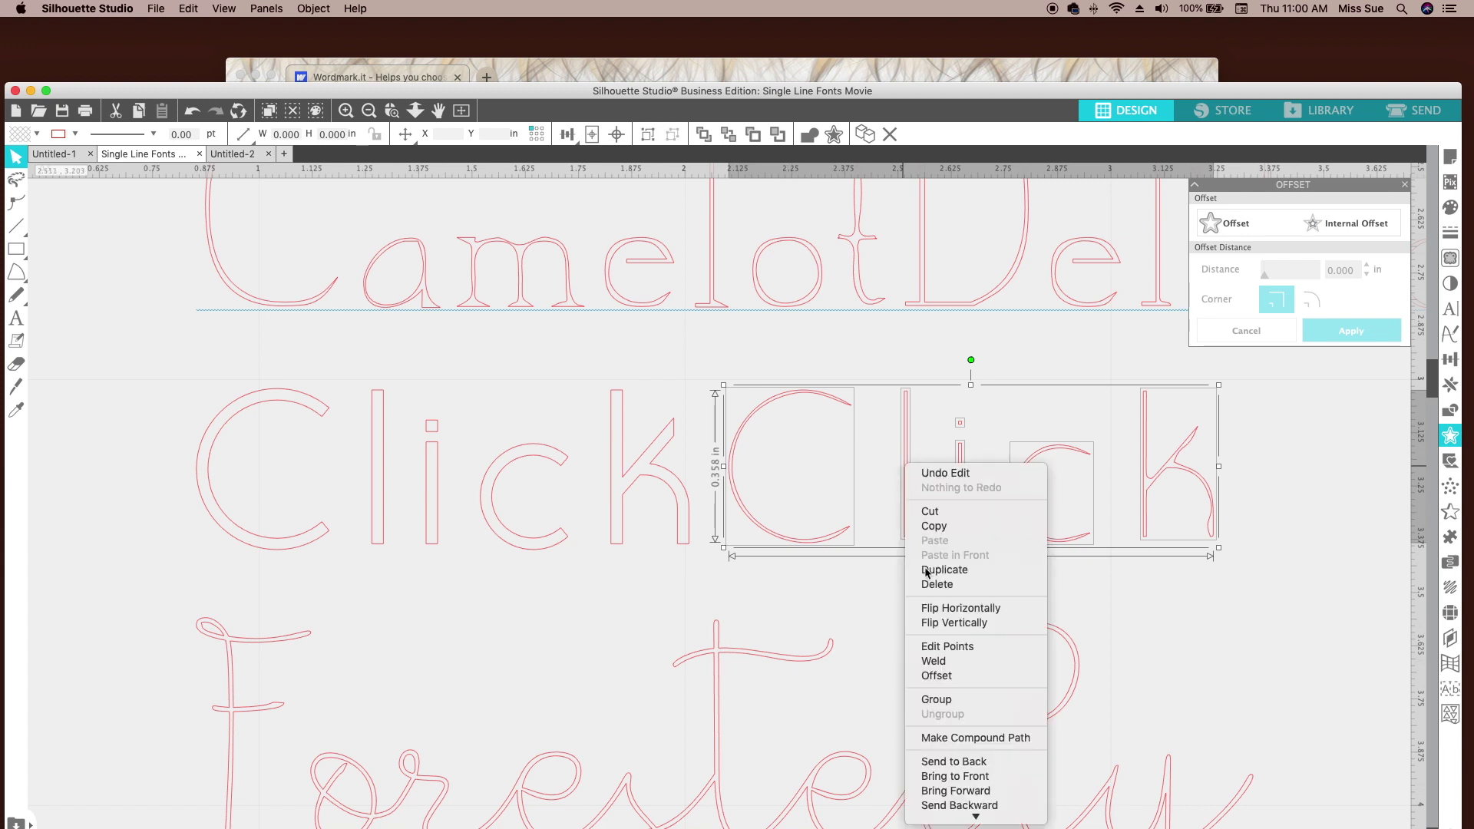
click(957, 701)
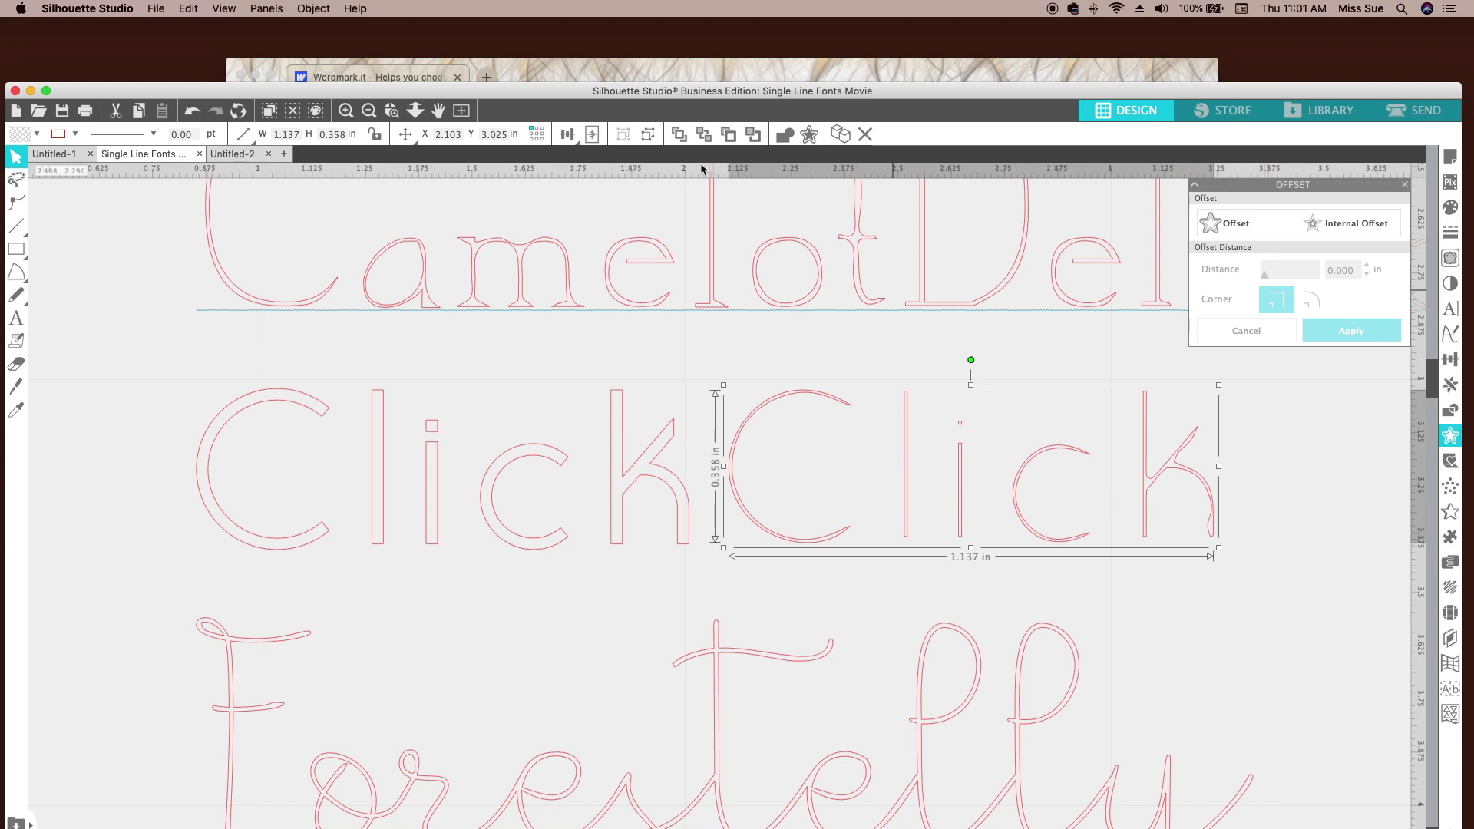
click(461, 112)
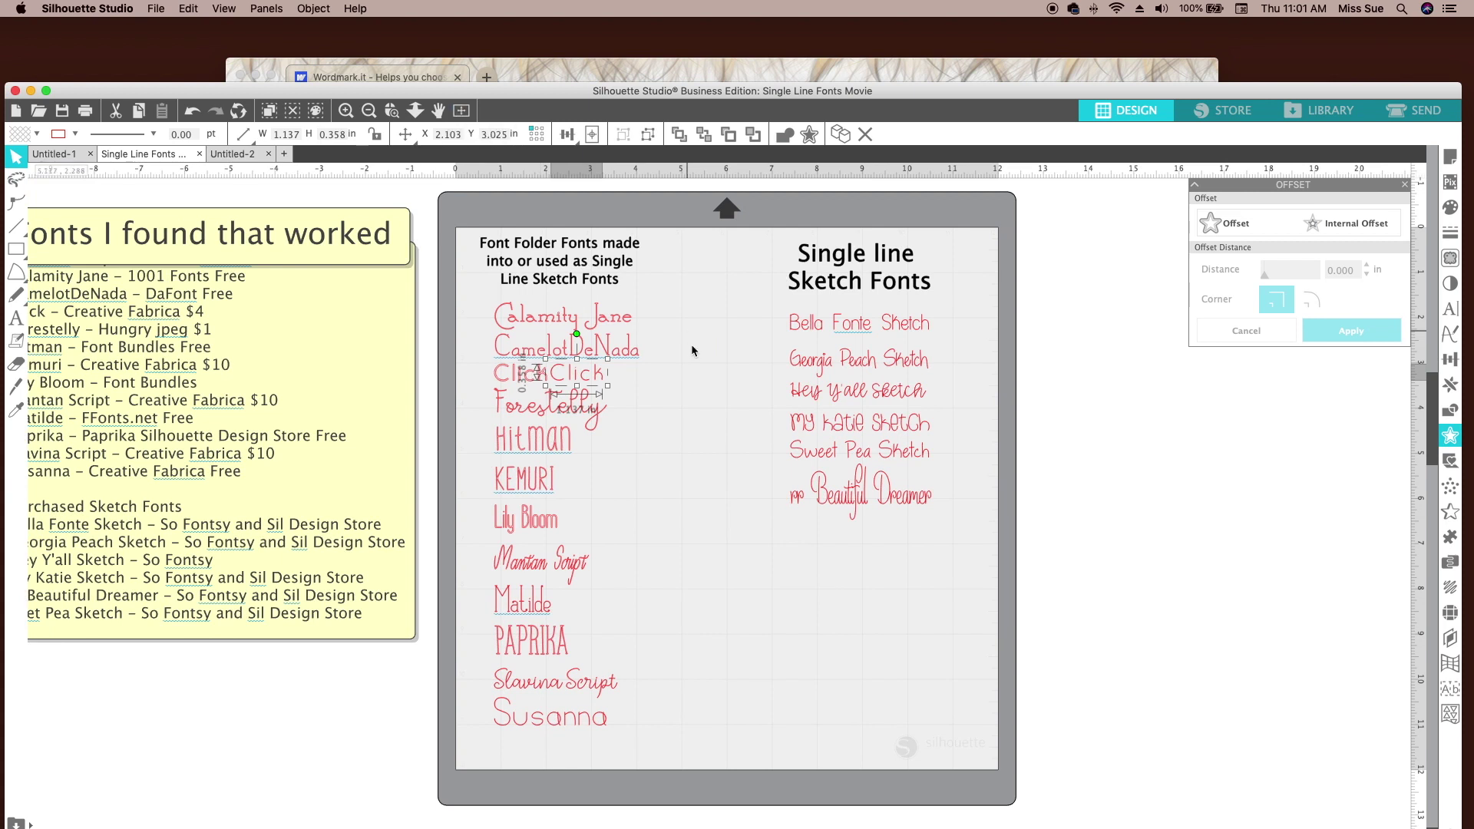
Select the Hitman sample and zoom in on an area around its text
click(684, 470)
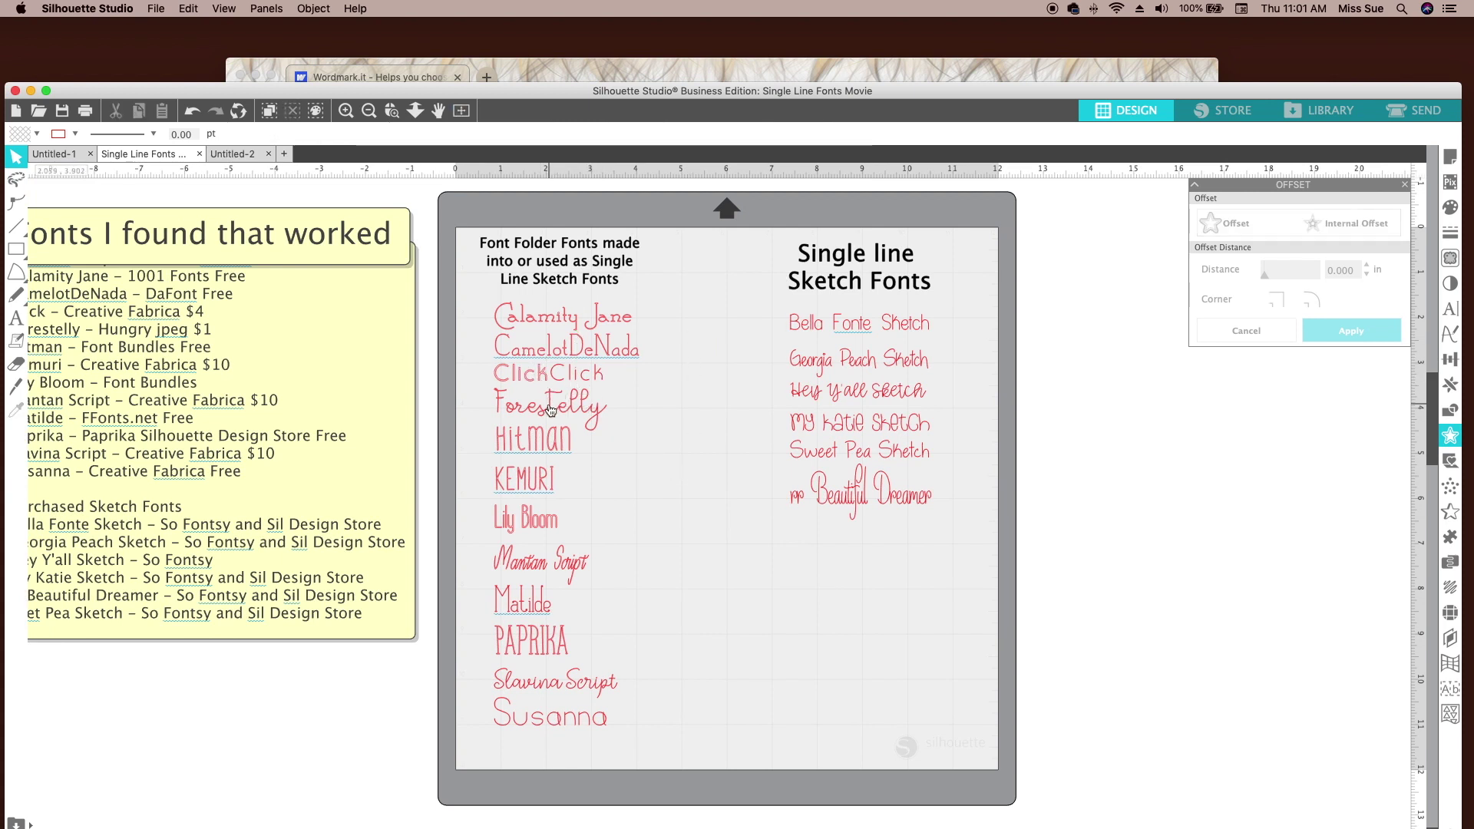
click(549, 410)
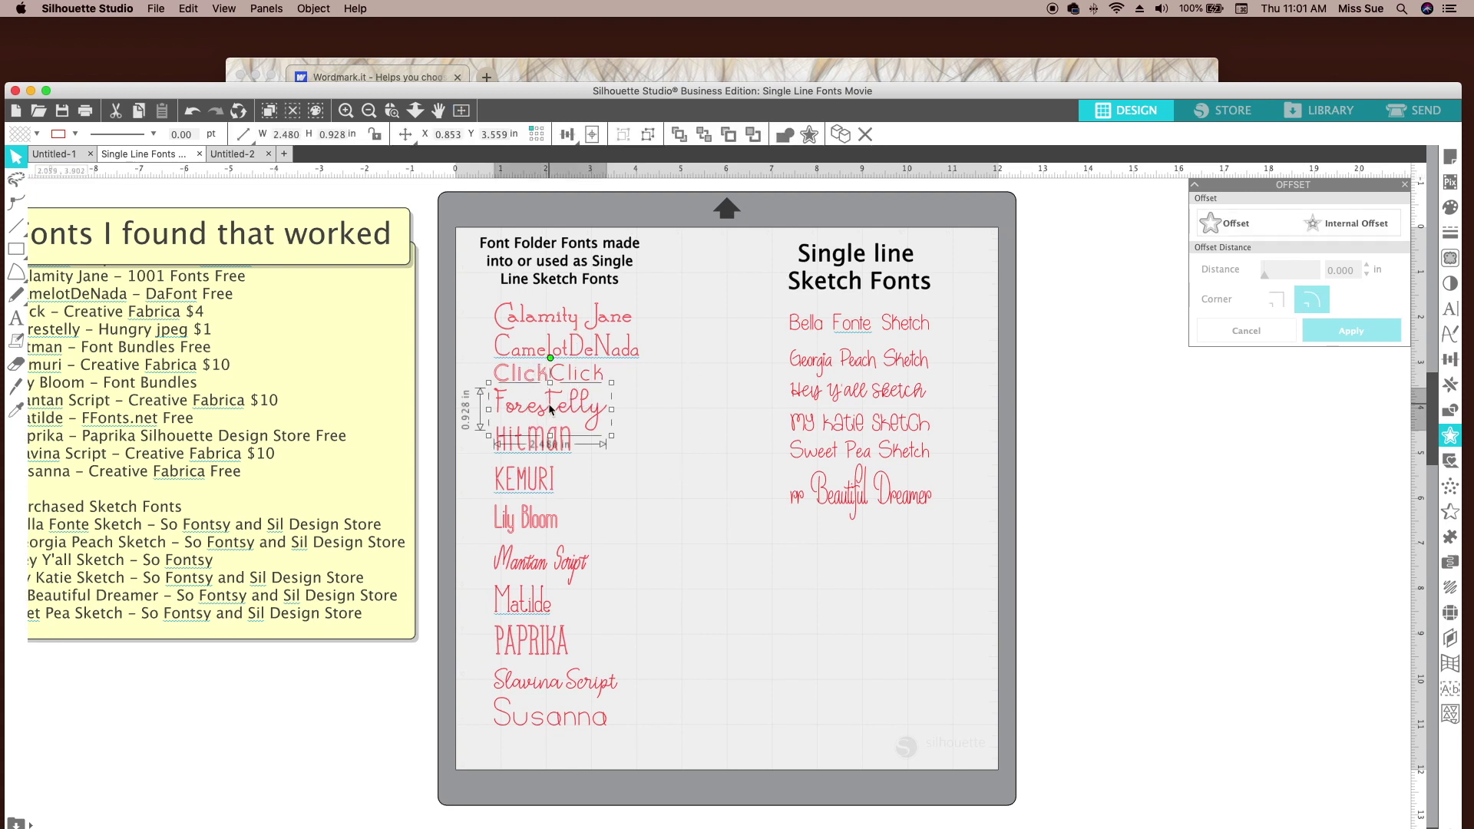
click(677, 472)
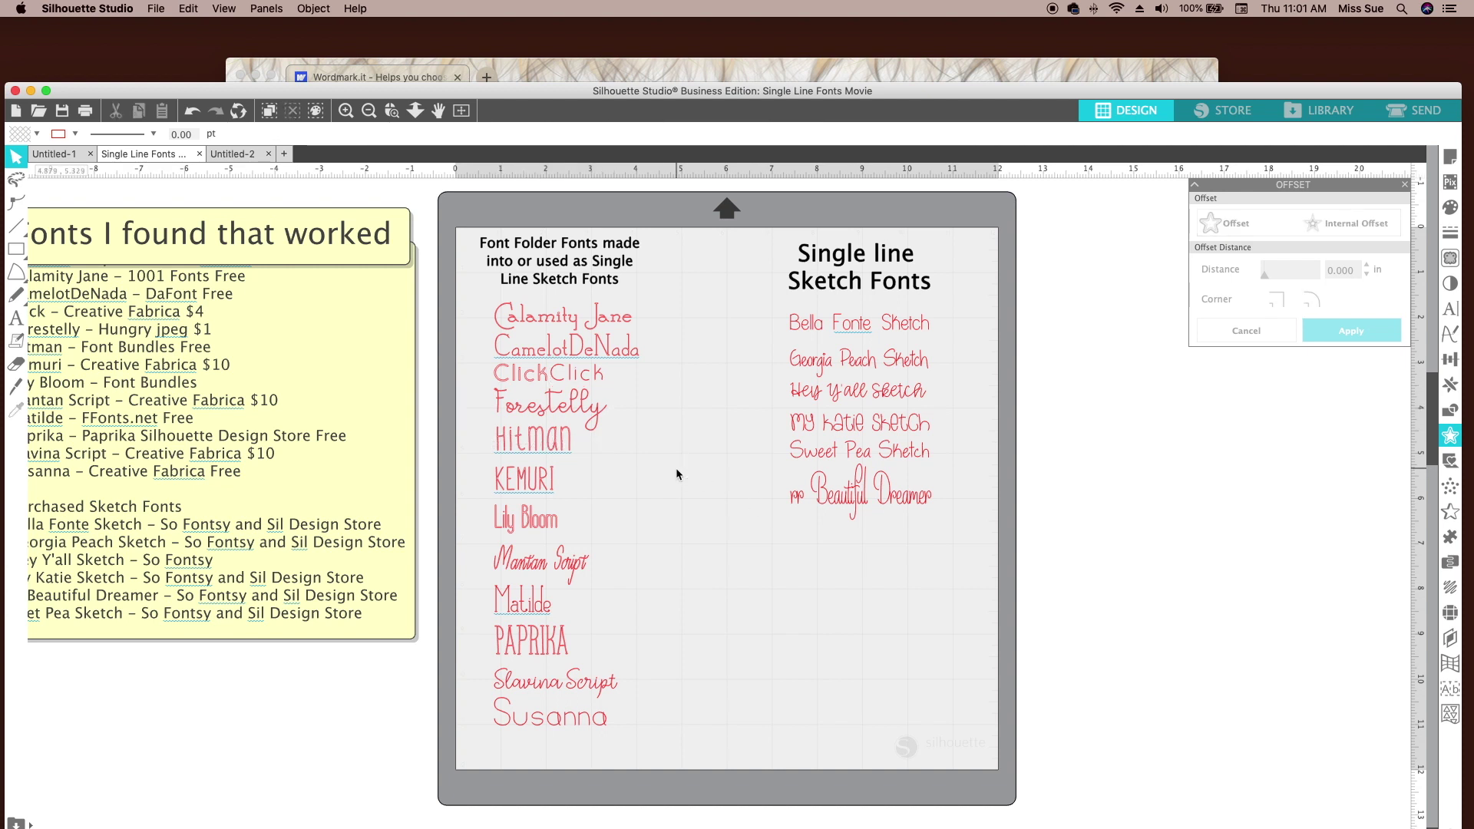
click(554, 449)
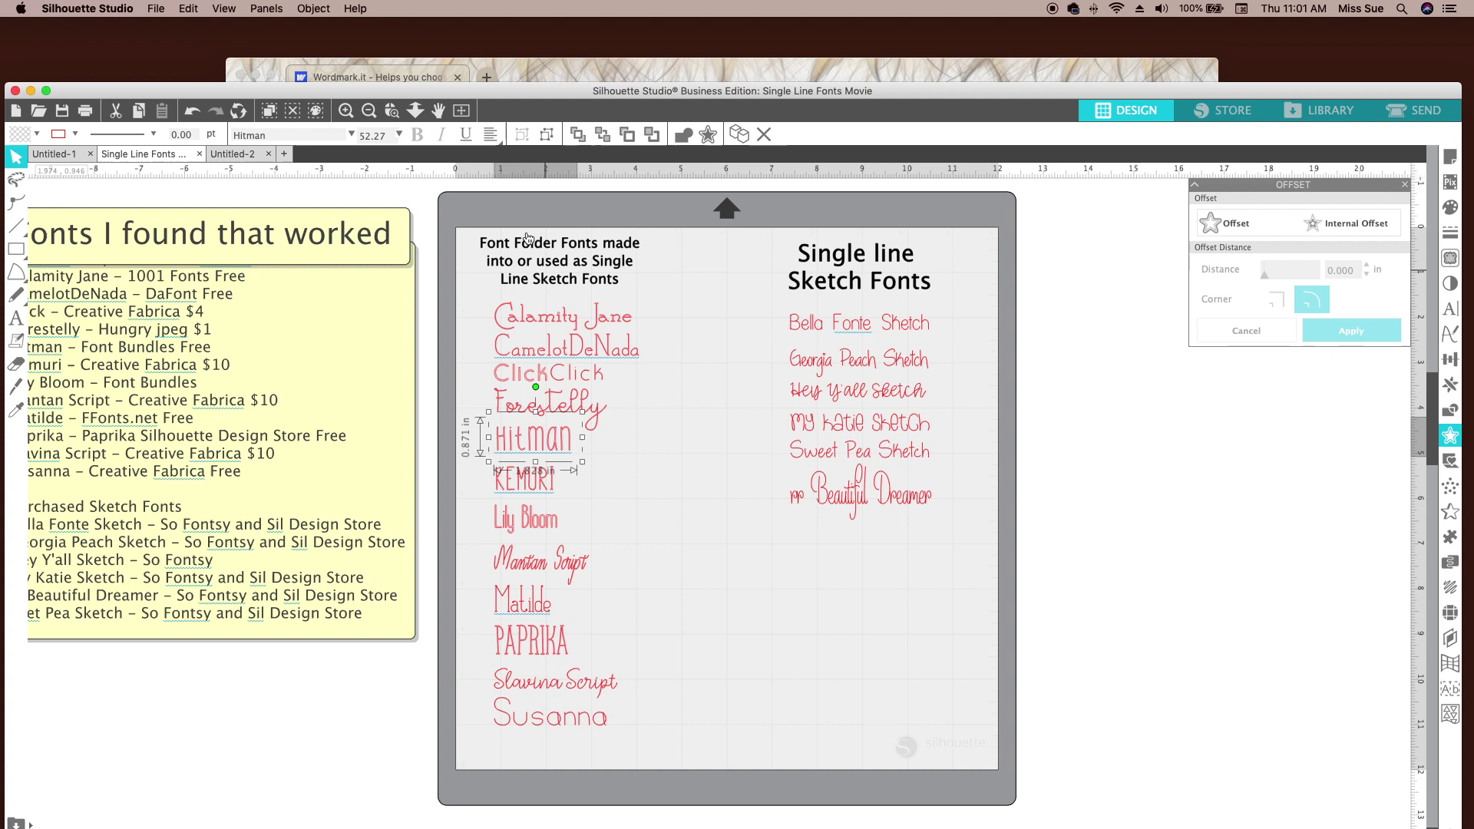
click(392, 110)
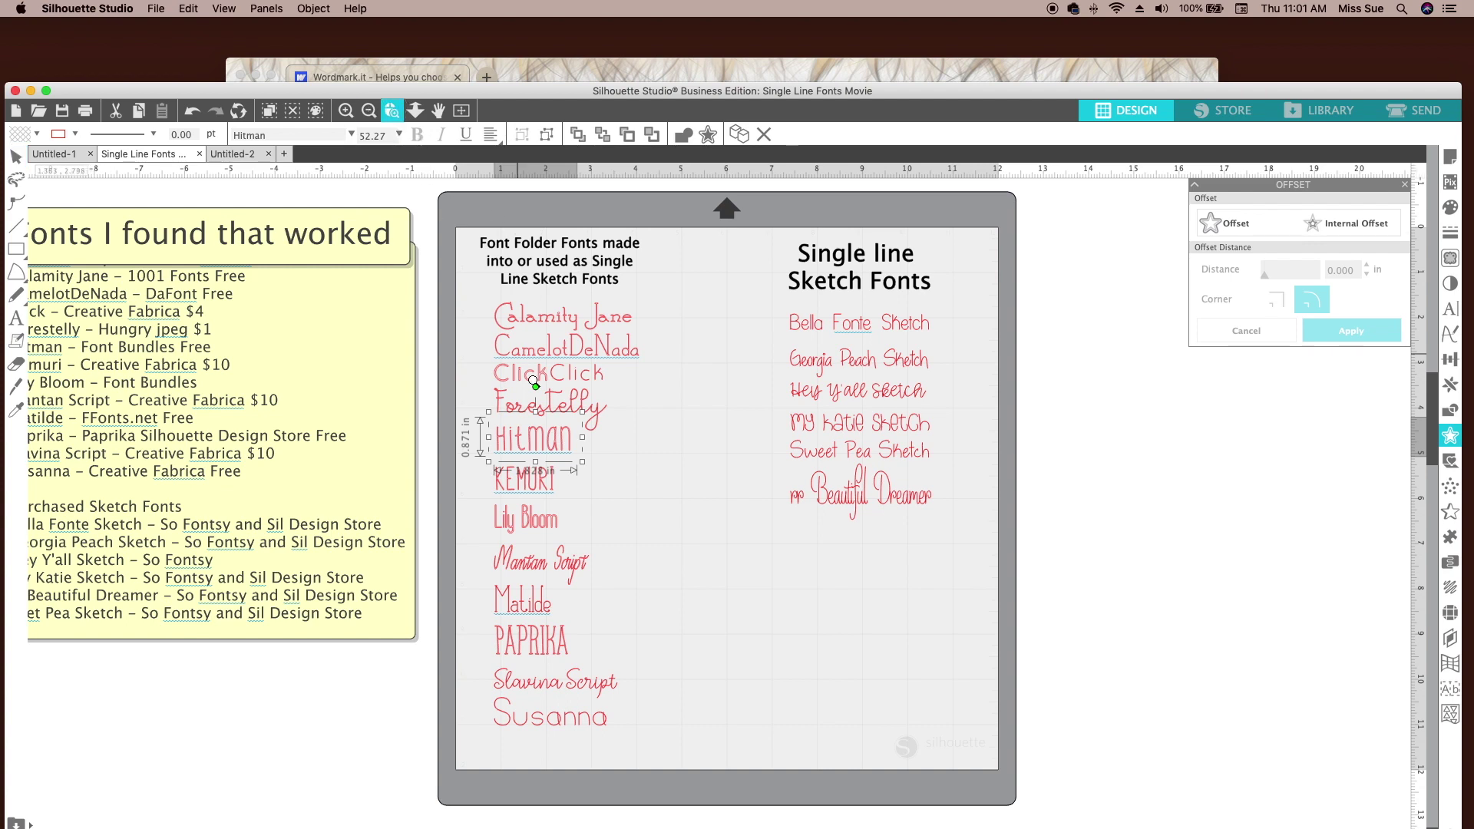
click(533, 441)
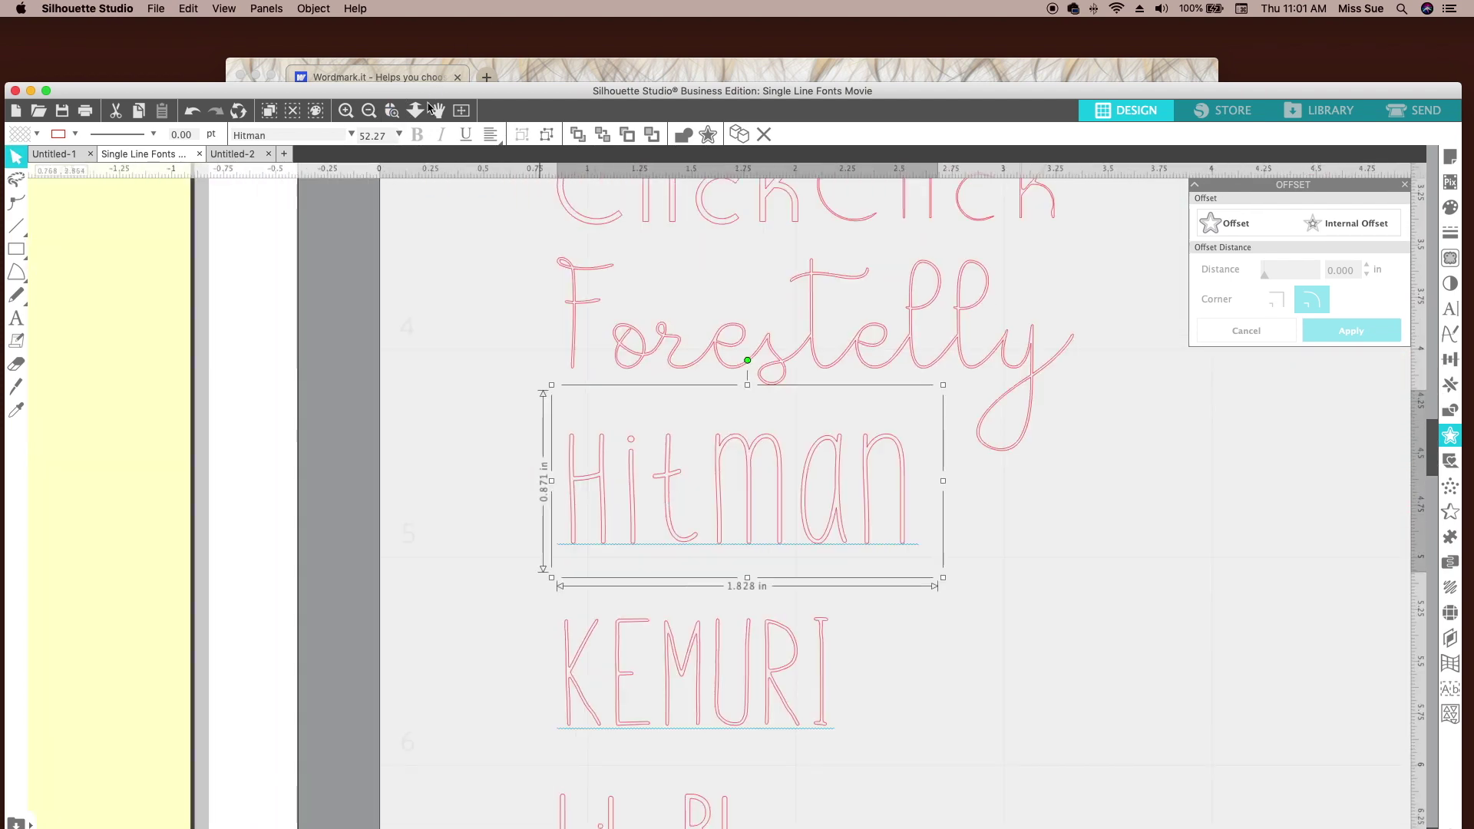
click(392, 110)
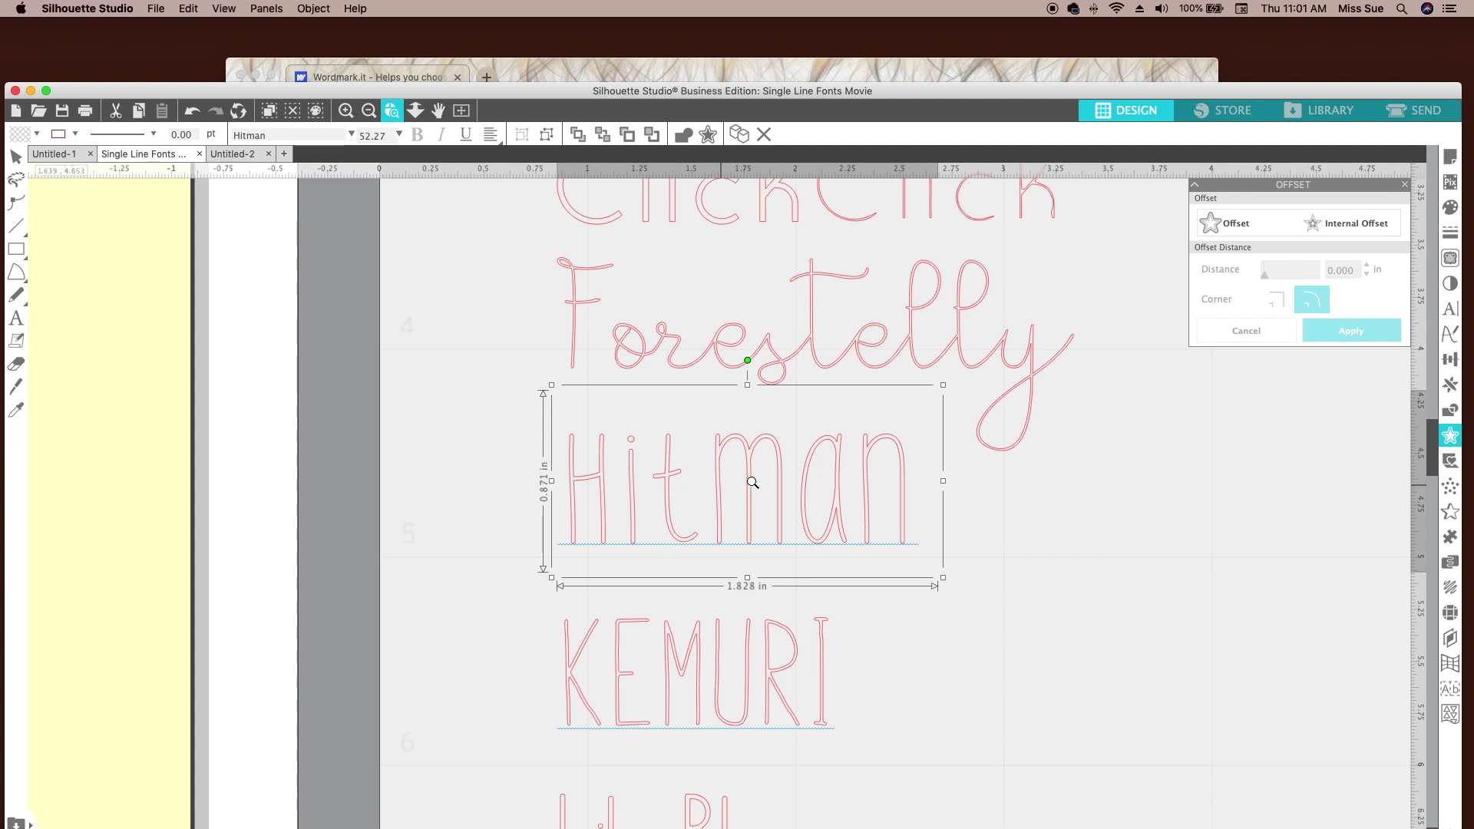
Choose Internal Offset for Hitman, lower the distance to 0.005 in, and apply
click(1353, 225)
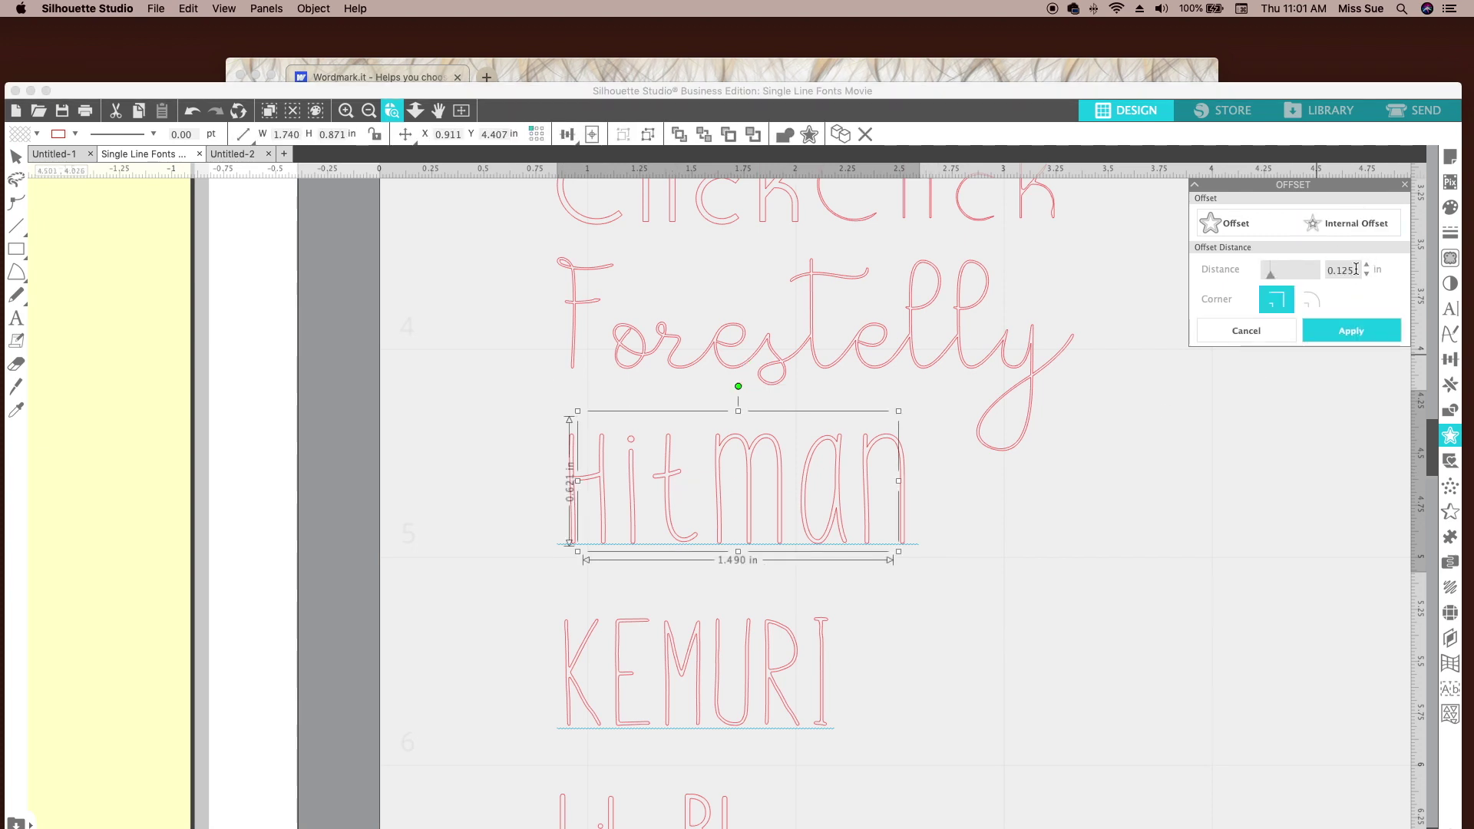
click(1367, 275)
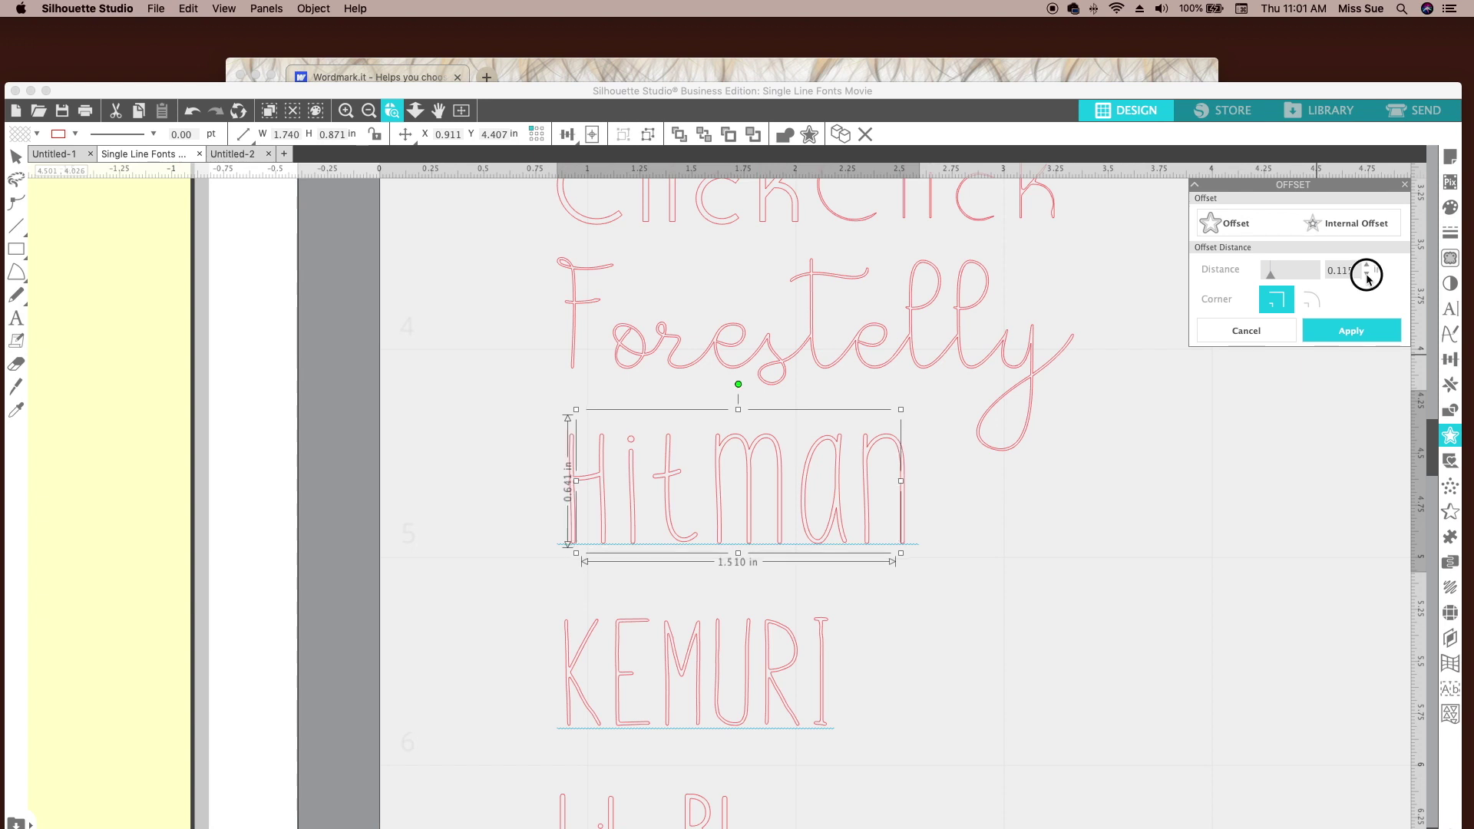
click(1367, 275)
click(1367, 276)
click(1367, 276)
click(1367, 276)
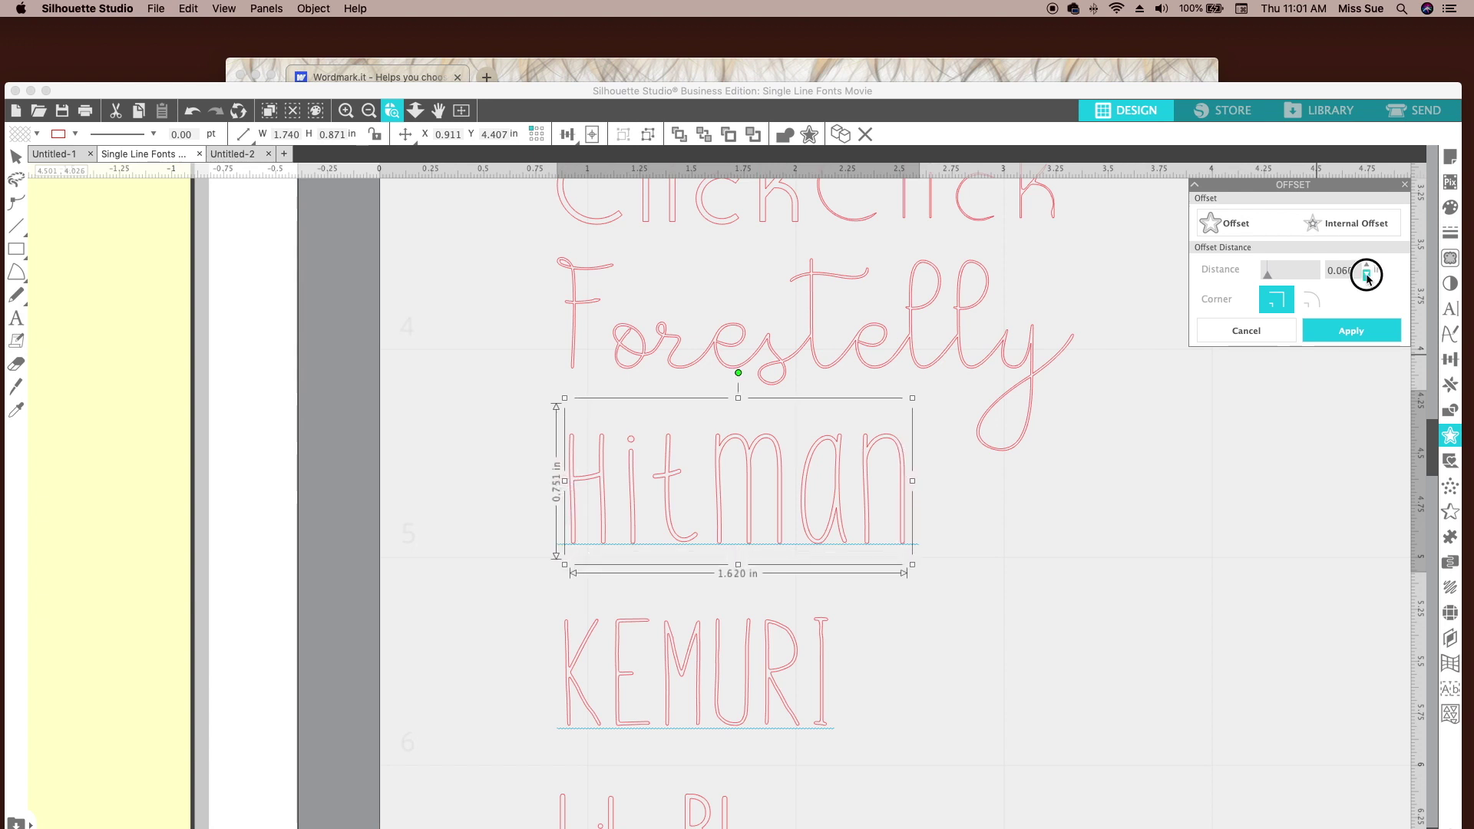
click(1367, 276)
click(1367, 275)
click(1367, 275)
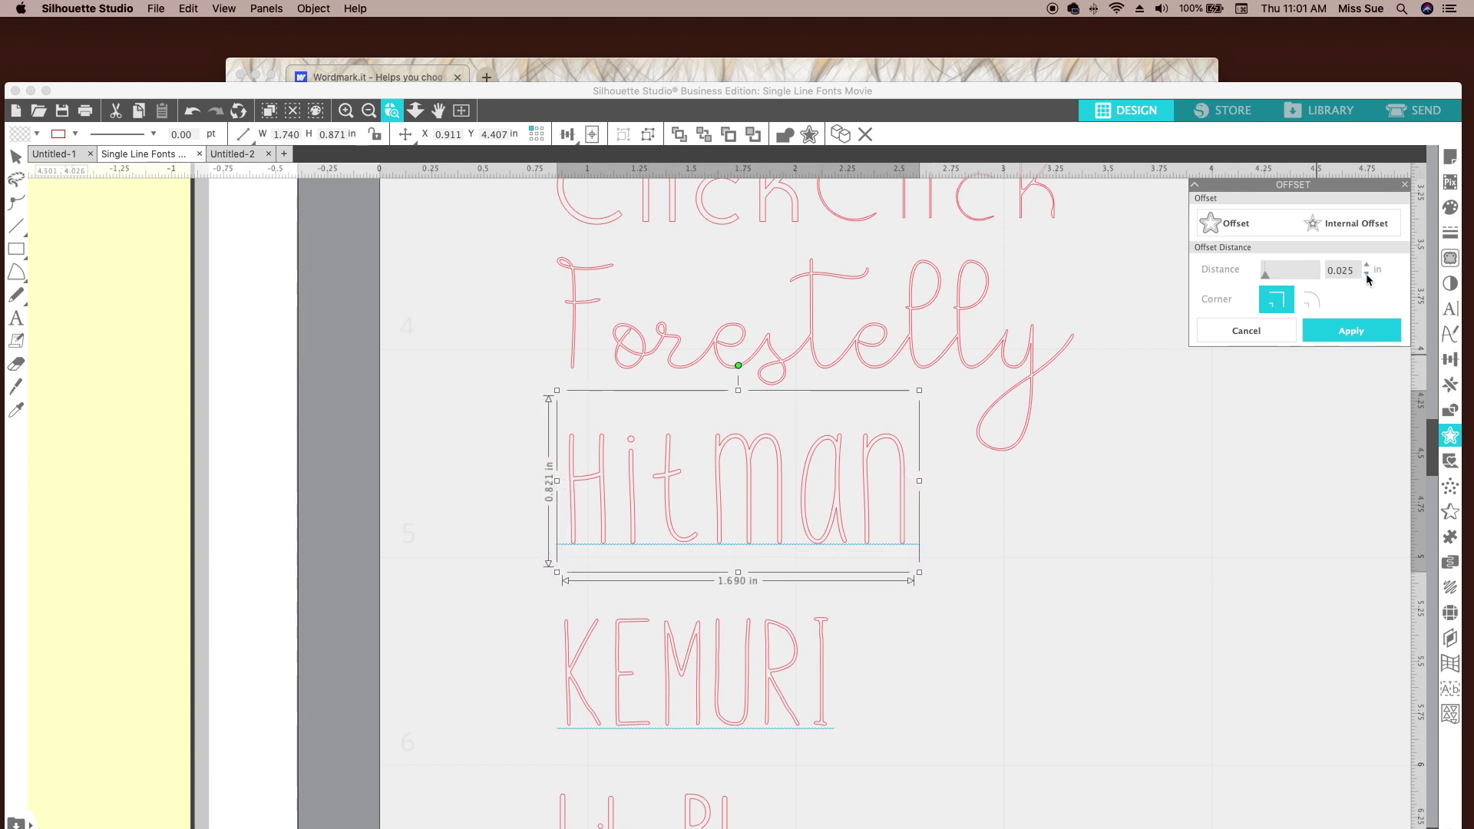
click(1367, 275)
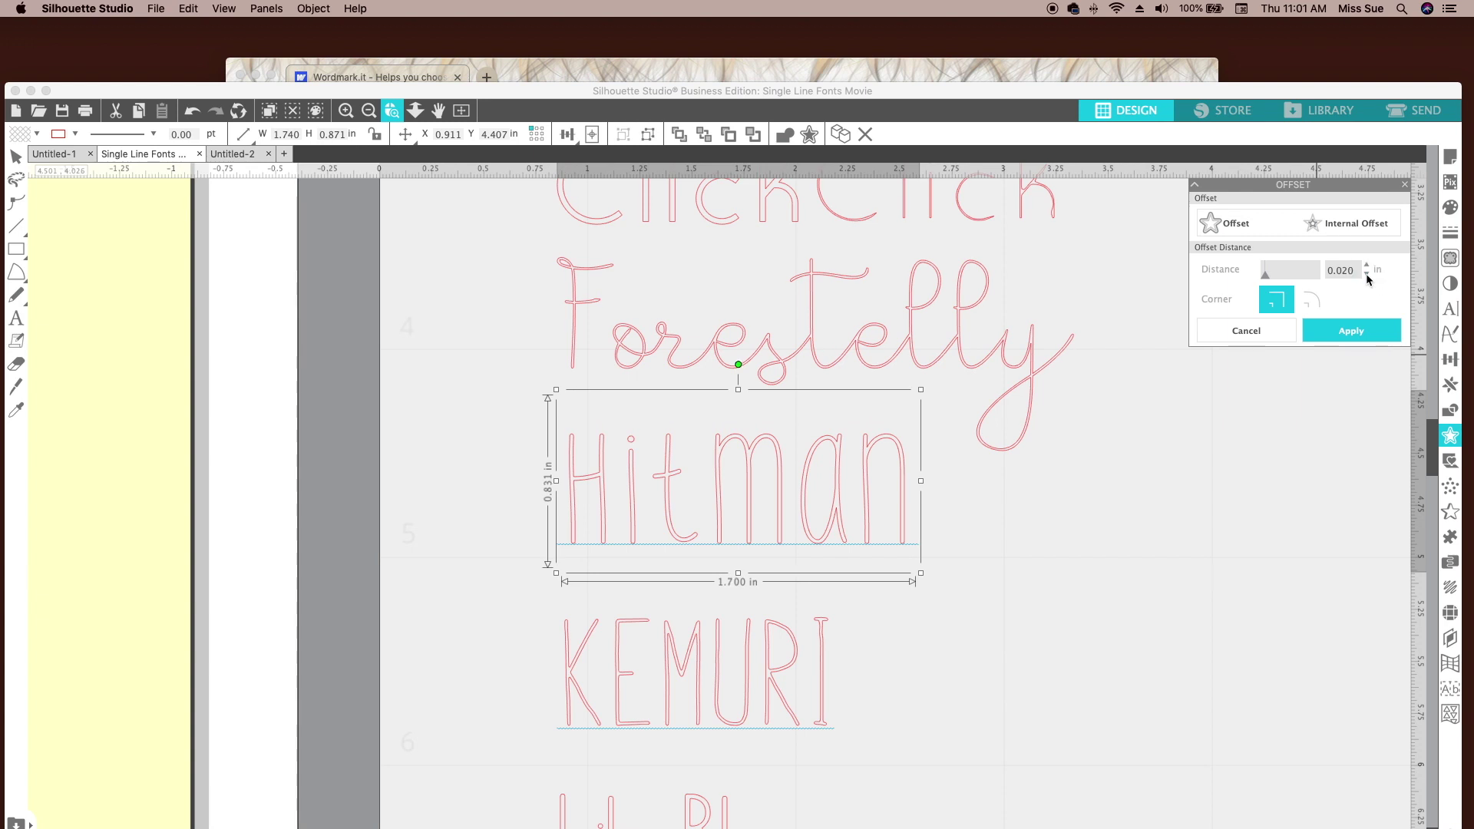
click(1367, 276)
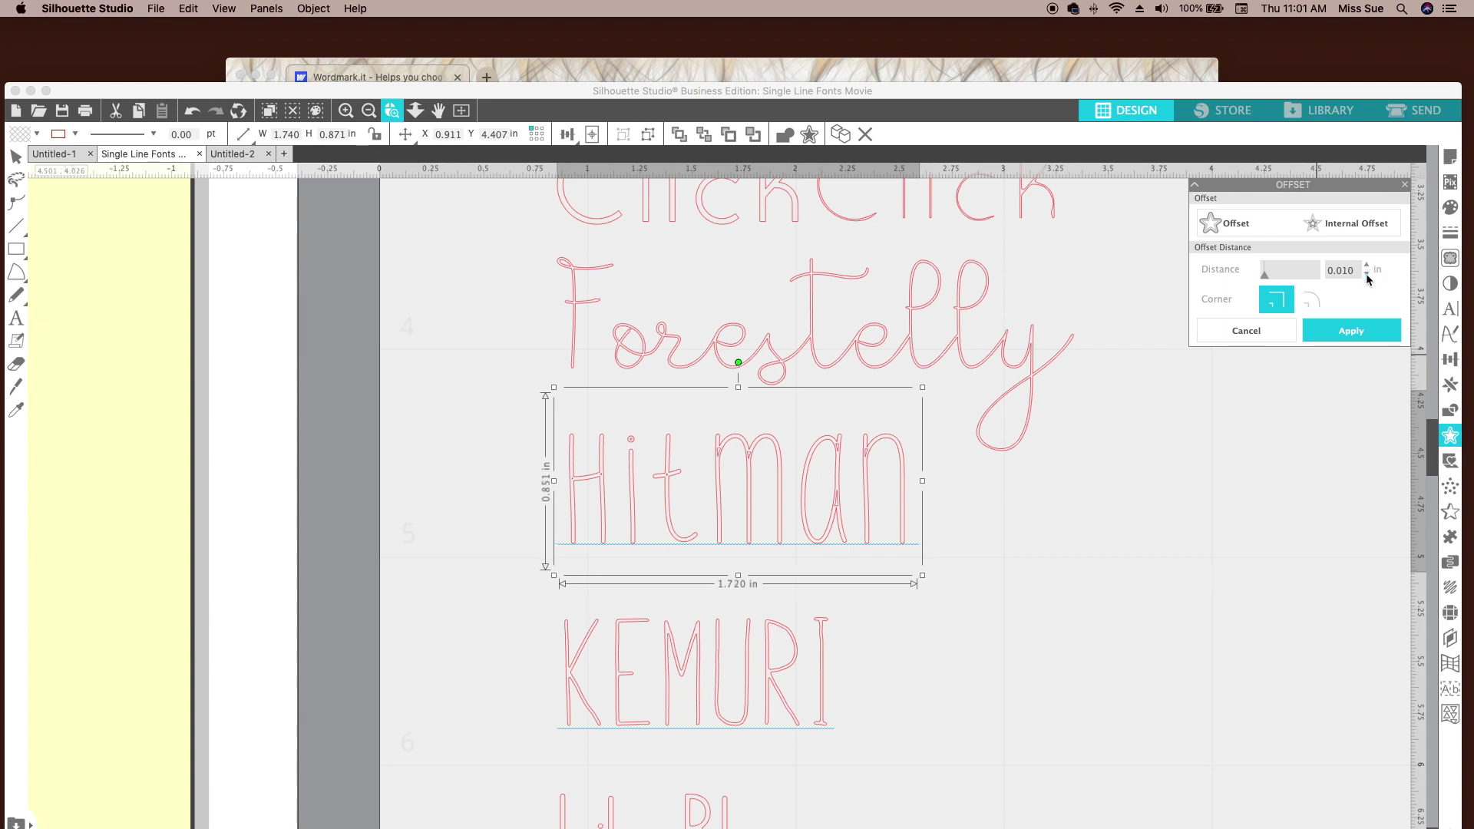
click(1367, 275)
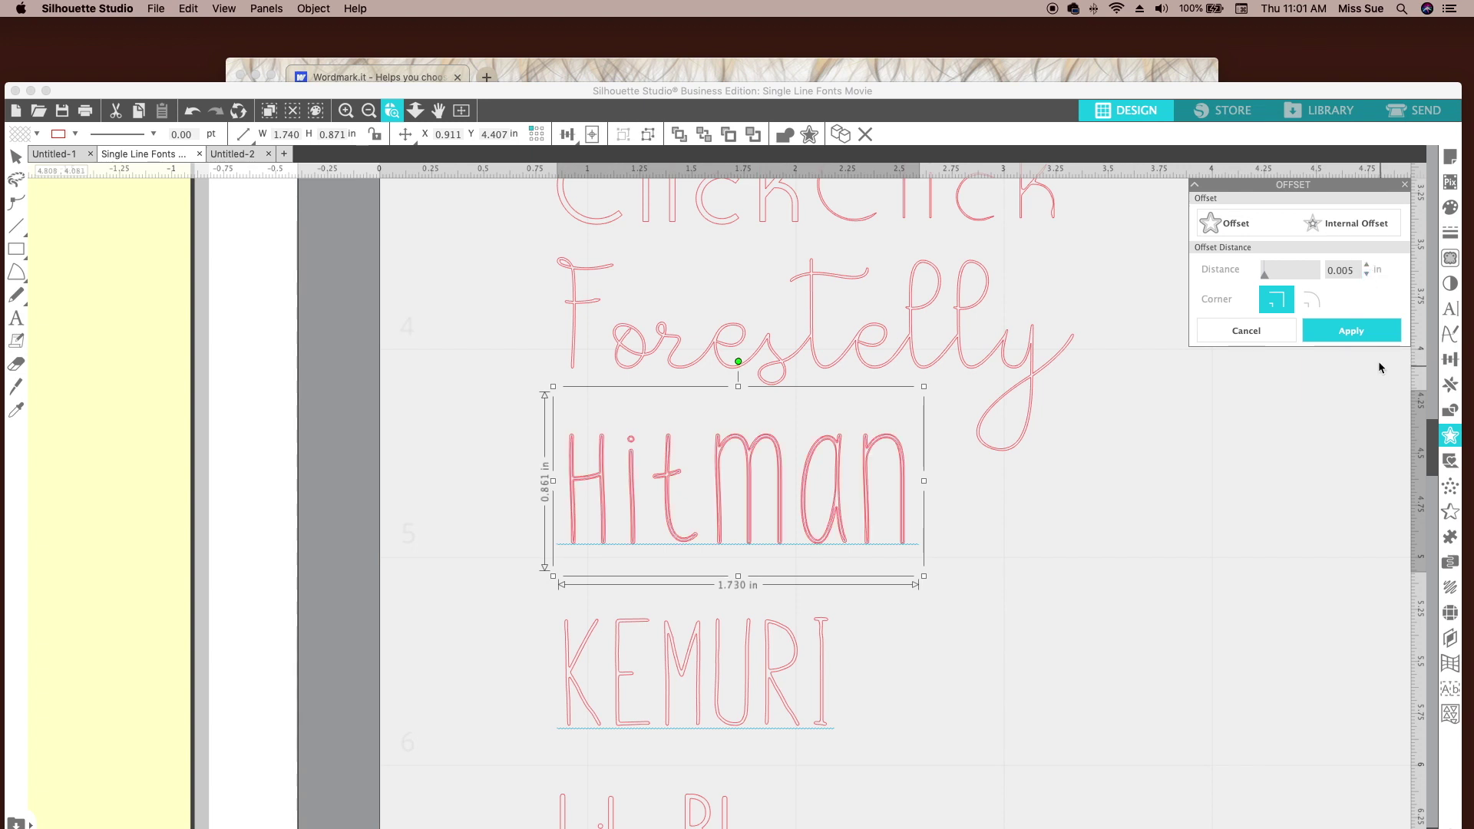
click(1353, 332)
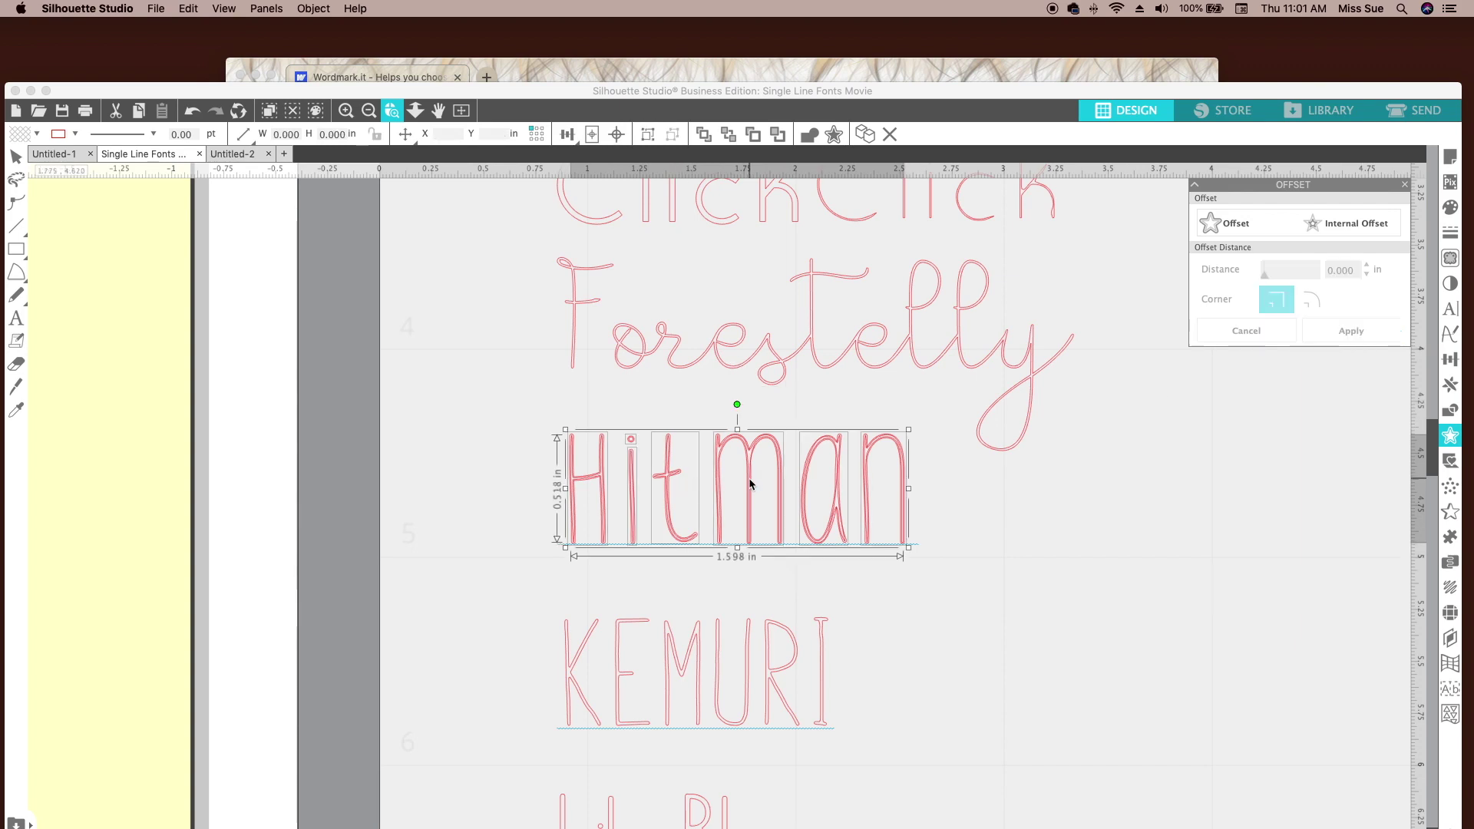
Zoom in to inspect Hitman's offset strokes, then zoom out to see the whole word
drag(750, 479, 836, 508)
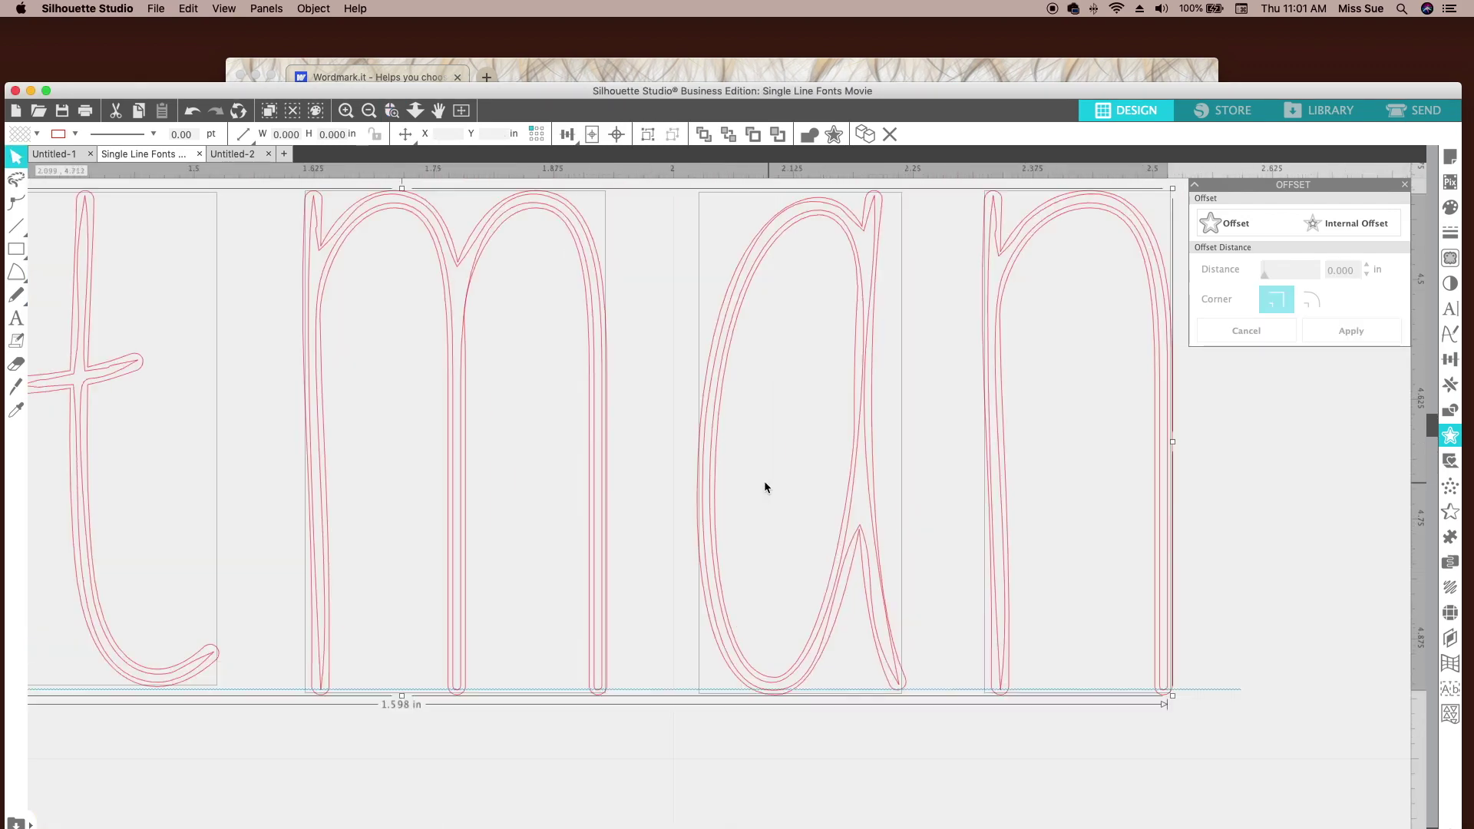
click(369, 110)
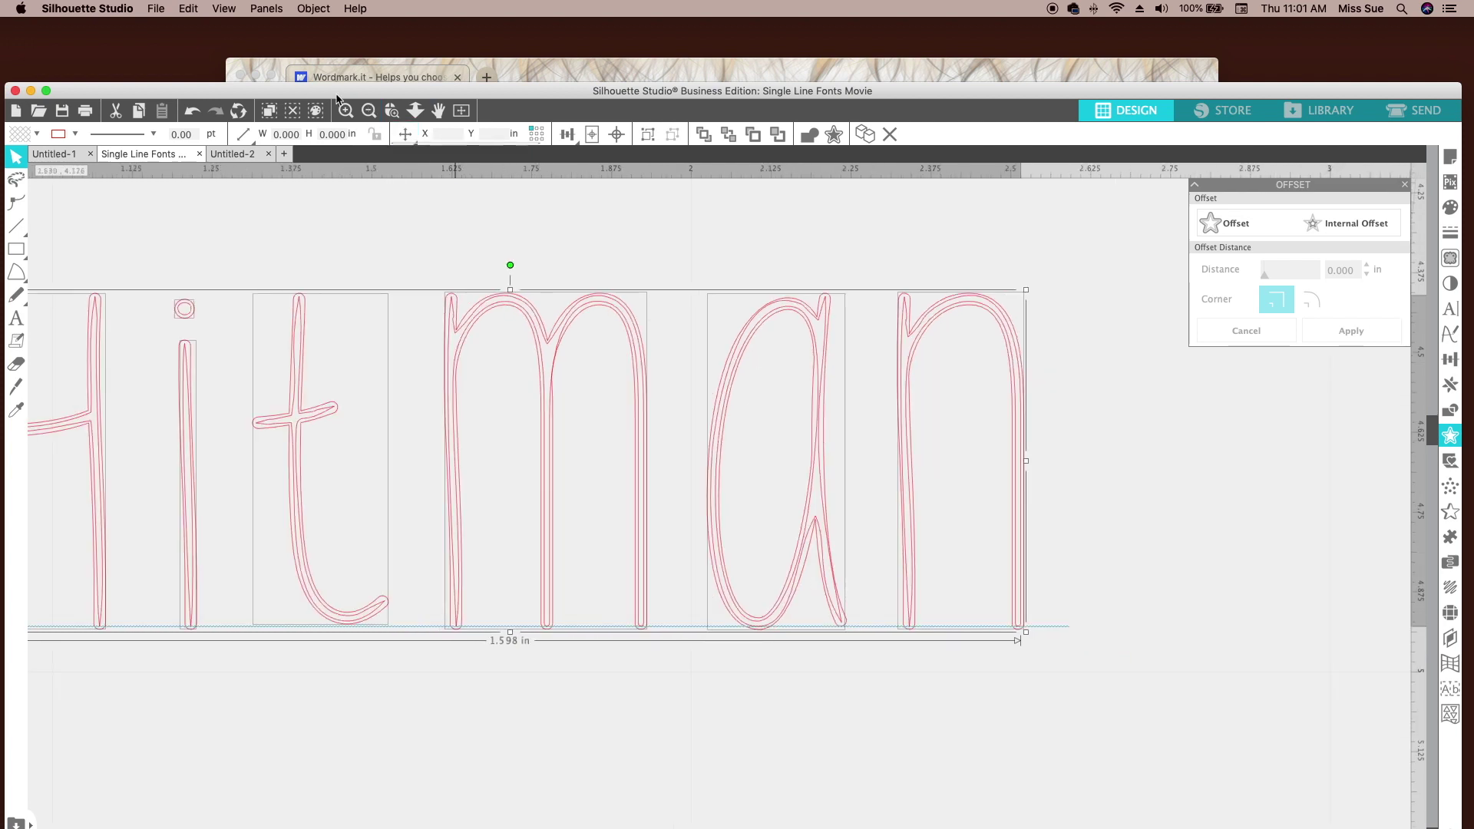
click(368, 110)
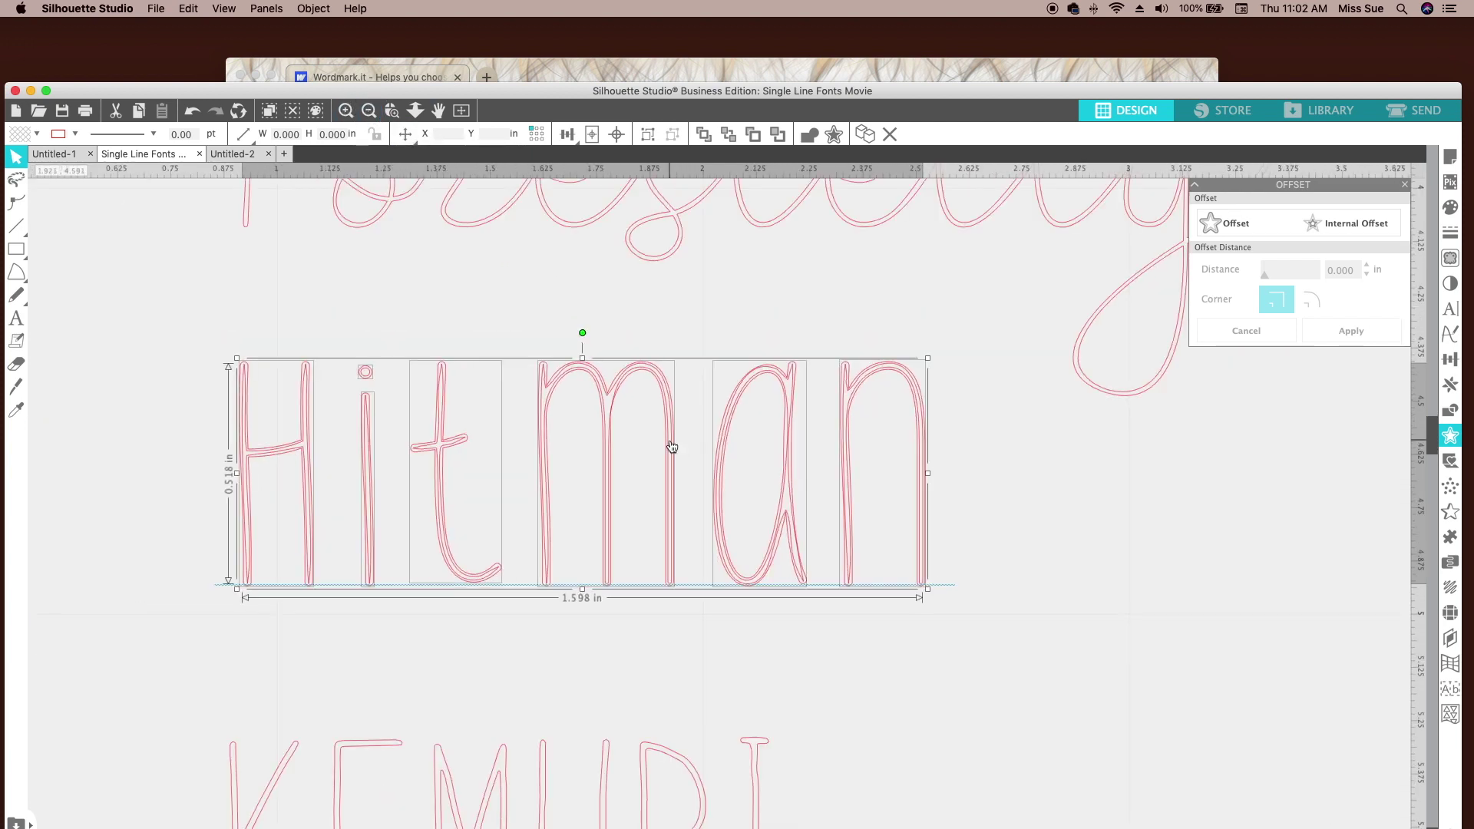
Drag the thinned Hitman copy beside the original and fit the whole page into view
drag(669, 445, 1222, 681)
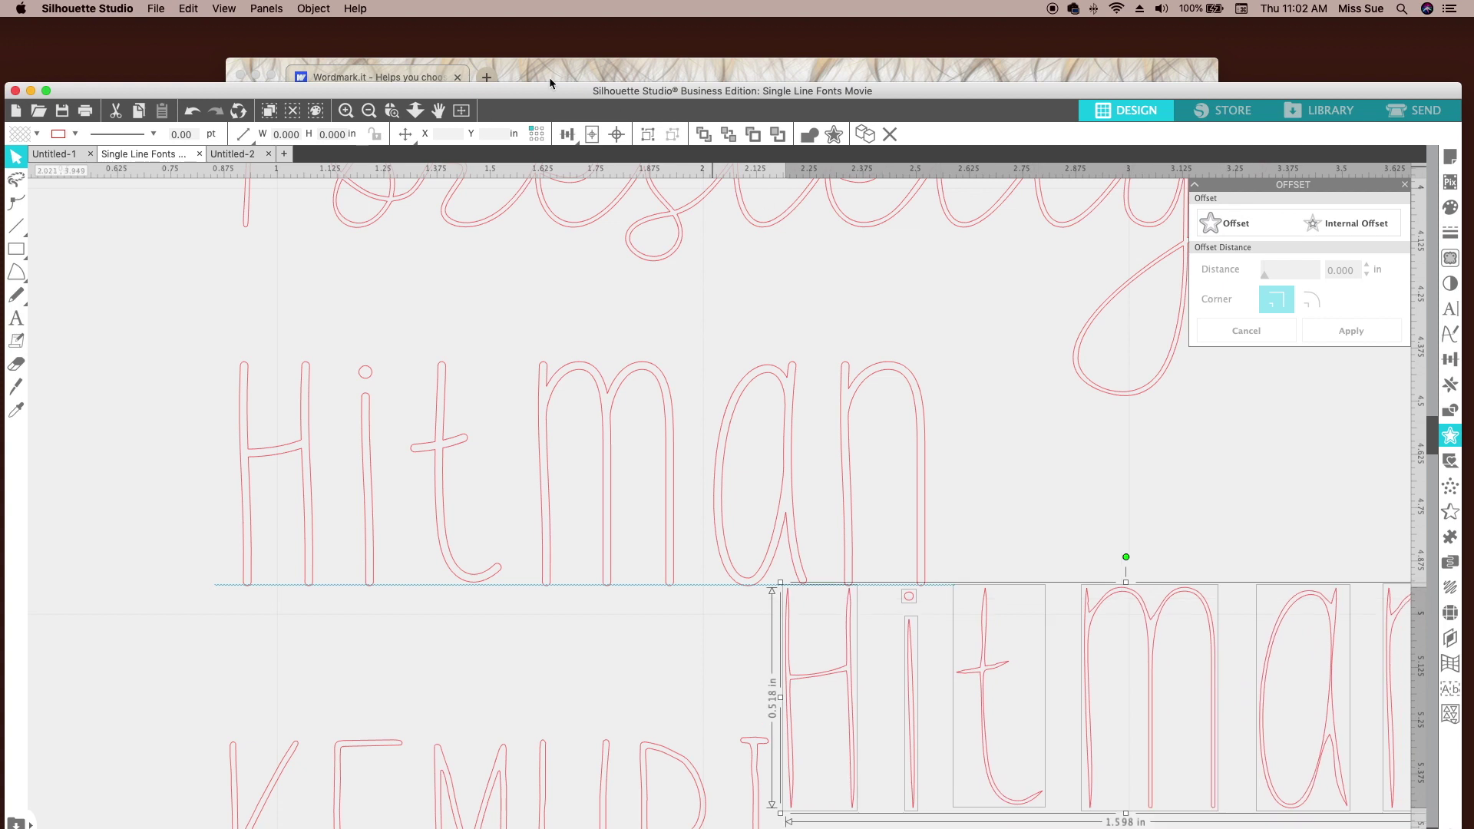
click(369, 110)
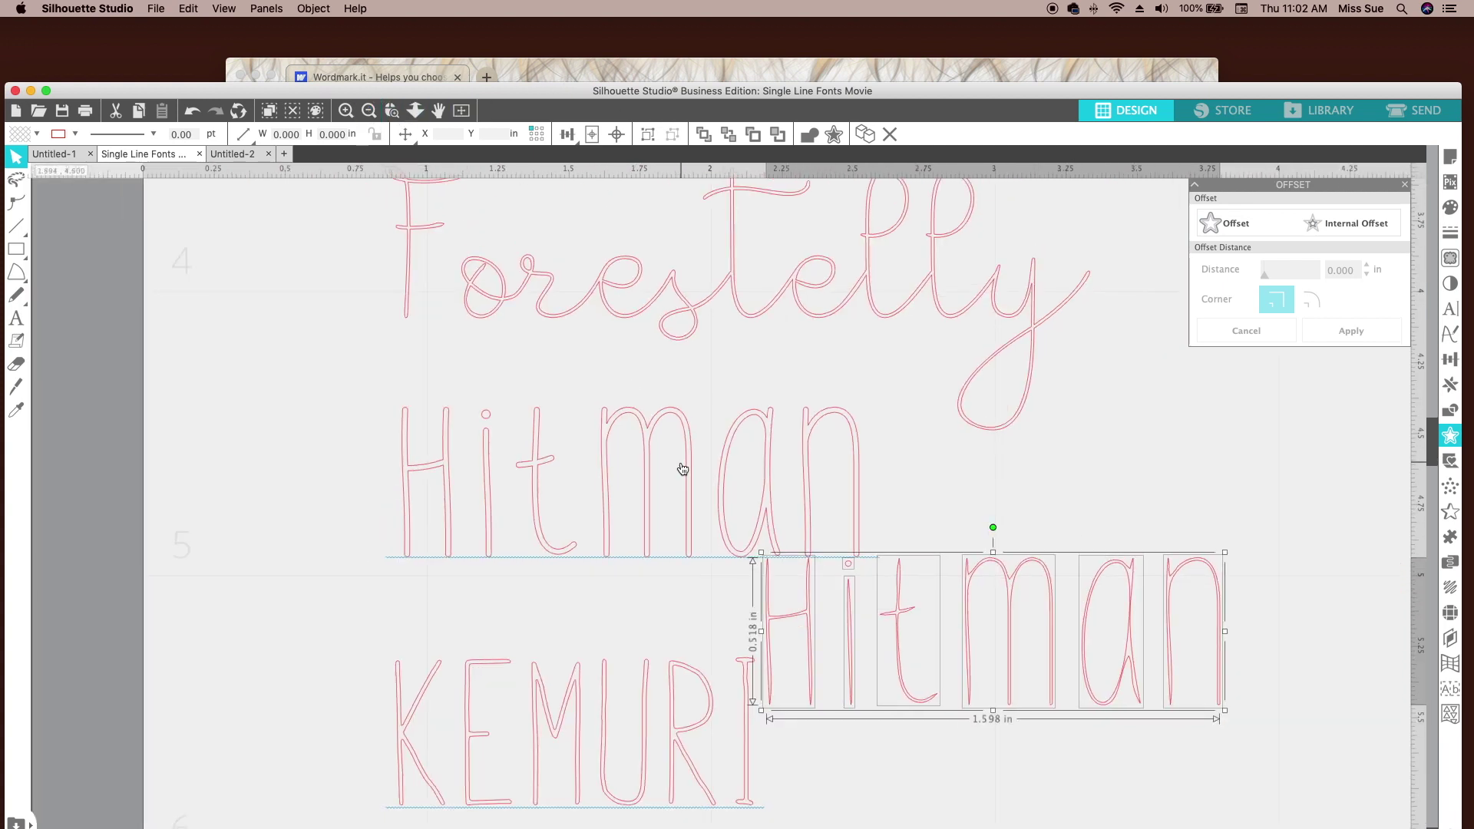
drag(895, 606, 1027, 454)
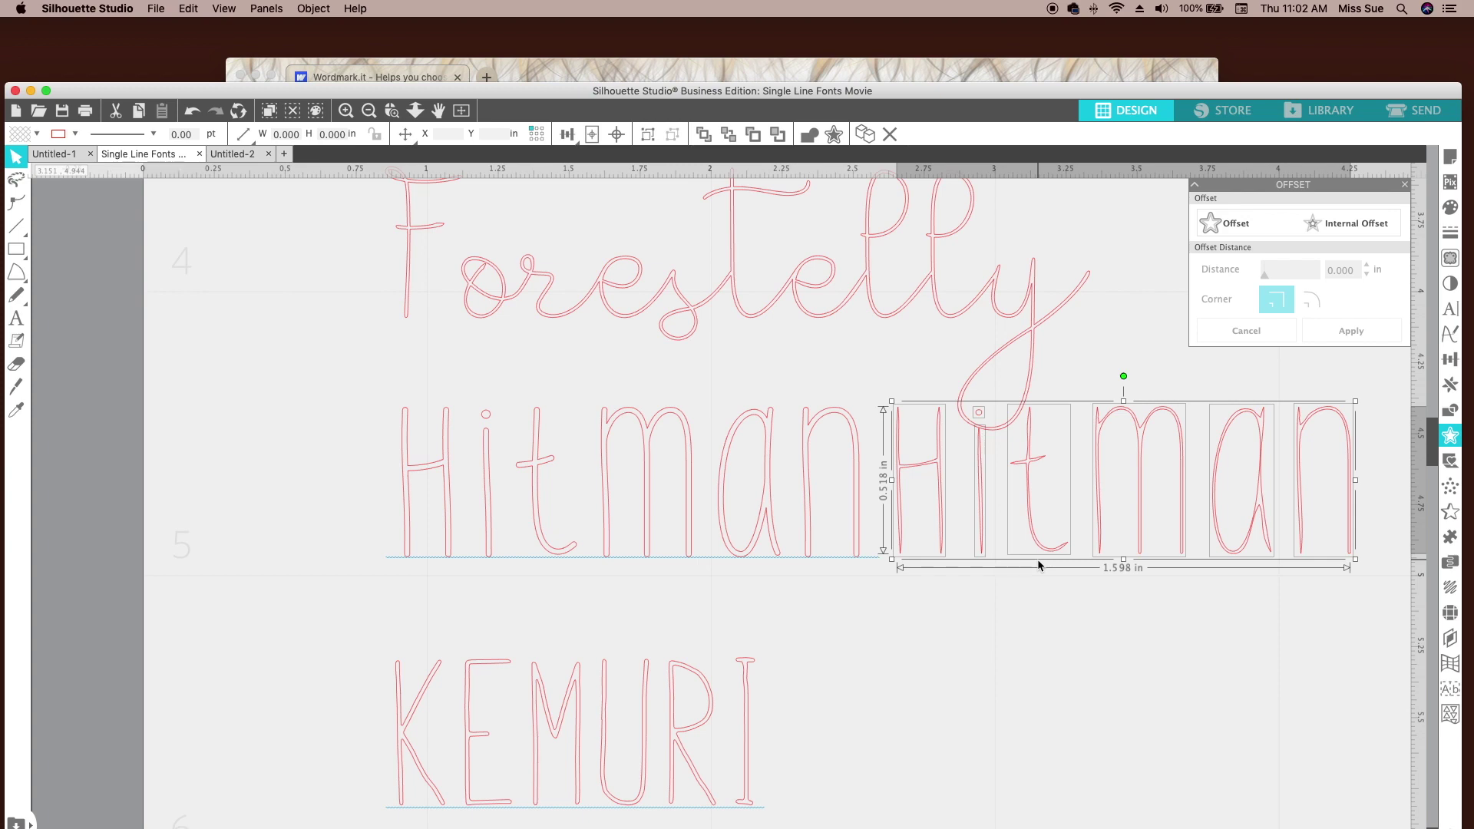
click(461, 112)
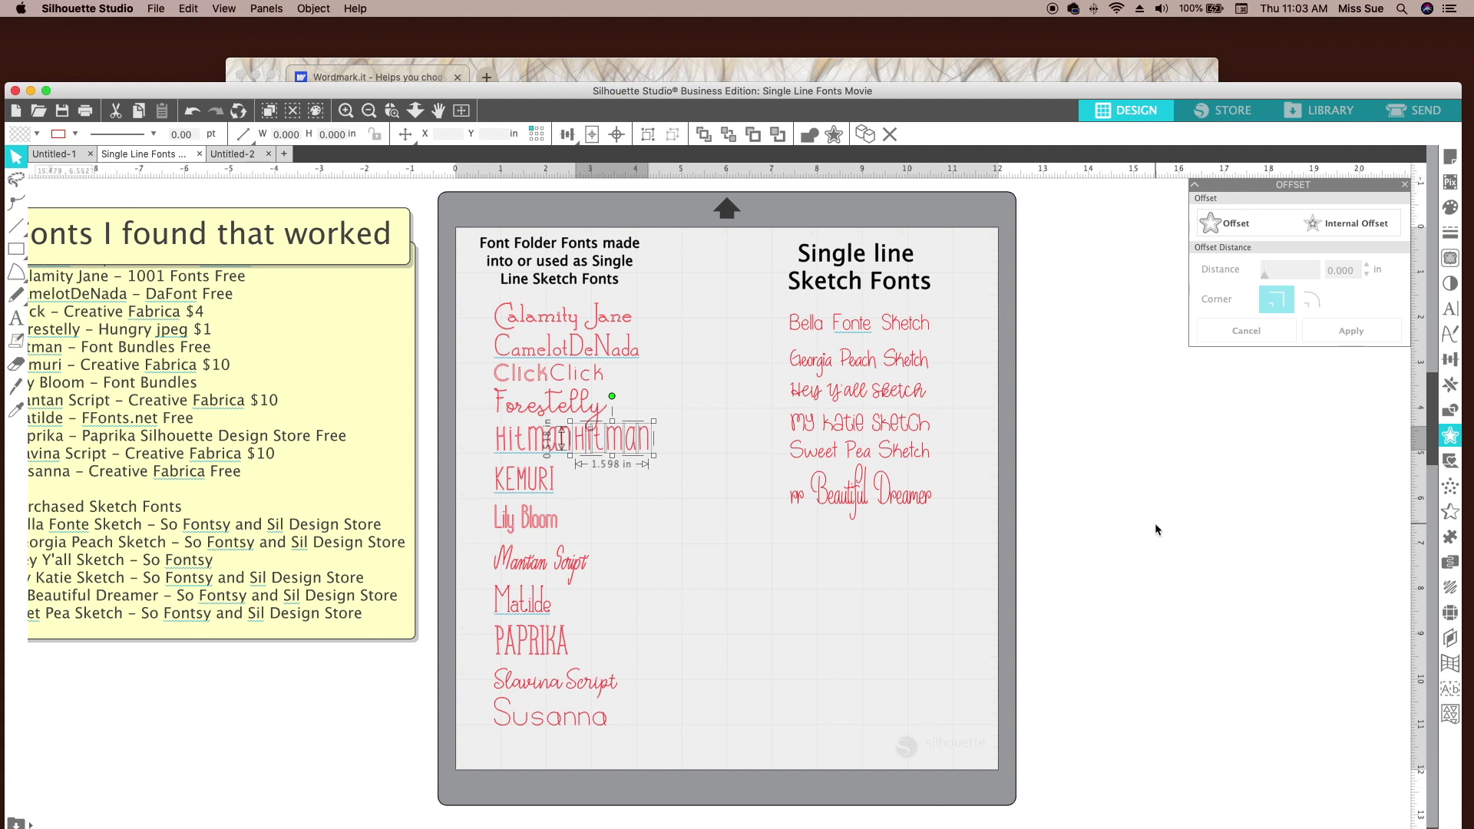
scroll(588, 498, left, 3)
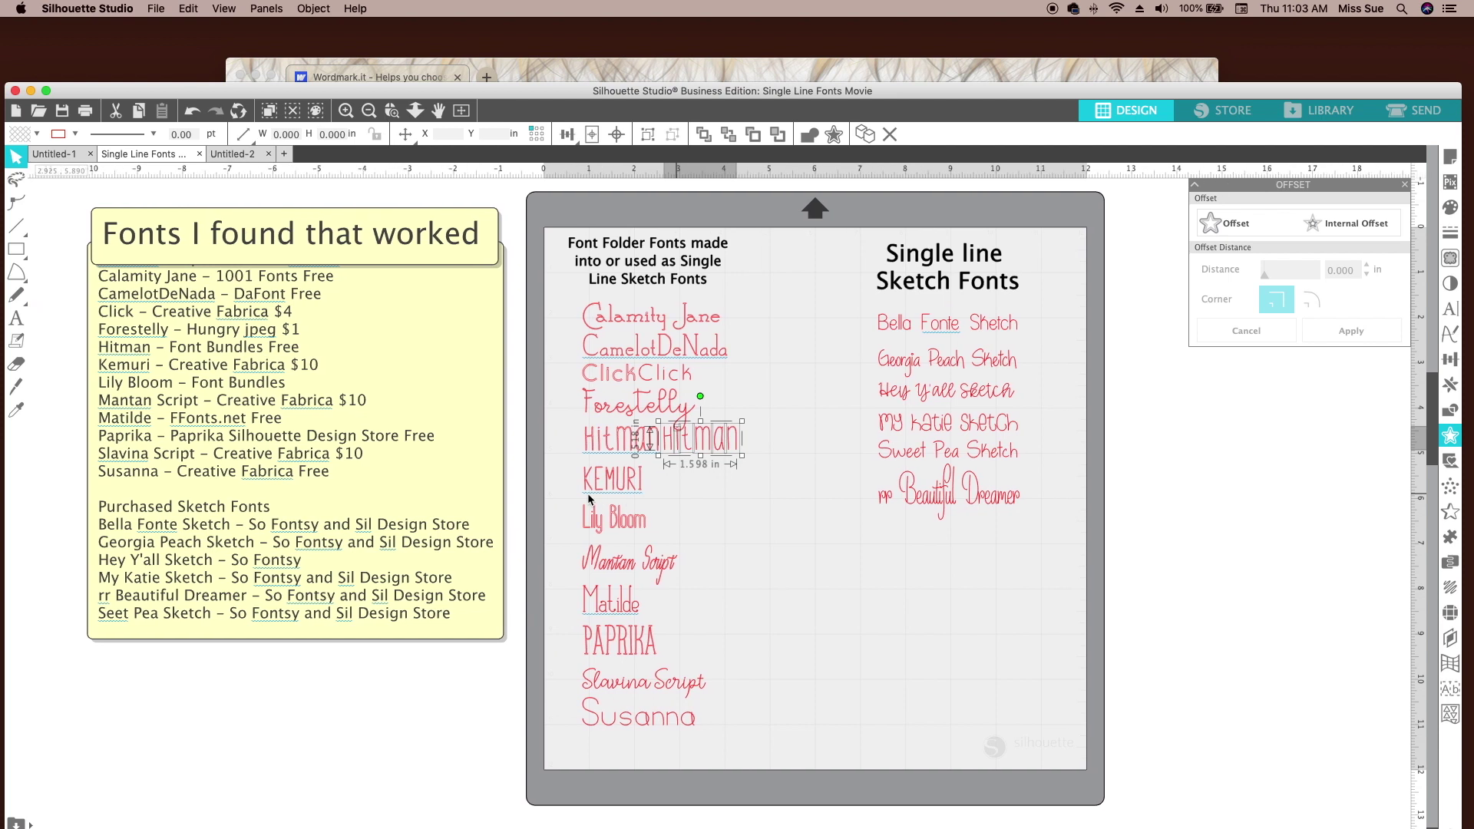